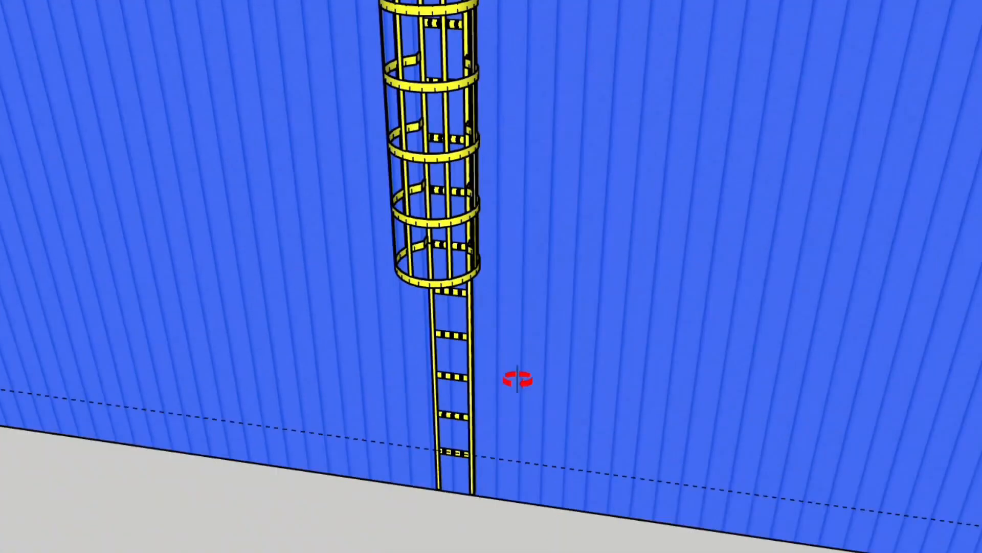
Step: Examine the caged access ladder from the wall base to its roof exit, and the building's overall roof
{"action": "scroll", "coordinate": [674, 489], "scroll_direction": "down", "scroll_amount": 5}
{"action": "scroll", "coordinate": [590, 235], "scroll_direction": "up", "scroll_amount": 7}
{"action": "middle_click_drag", "start_coordinate": [561, 170], "coordinate": [730, 156]}
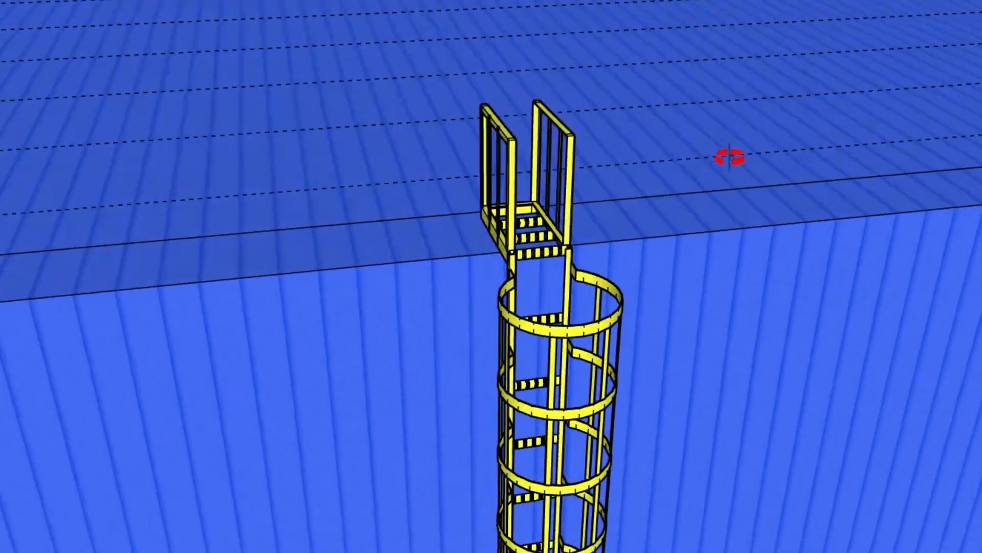
{"action": "scroll", "coordinate": [798, 216], "scroll_direction": "down", "scroll_amount": 10}
{"action": "scroll", "coordinate": [571, 285], "scroll_direction": "up", "scroll_amount": 3}
{"action": "middle_click_drag", "start_coordinate": [572, 284], "coordinate": [669, 241]}
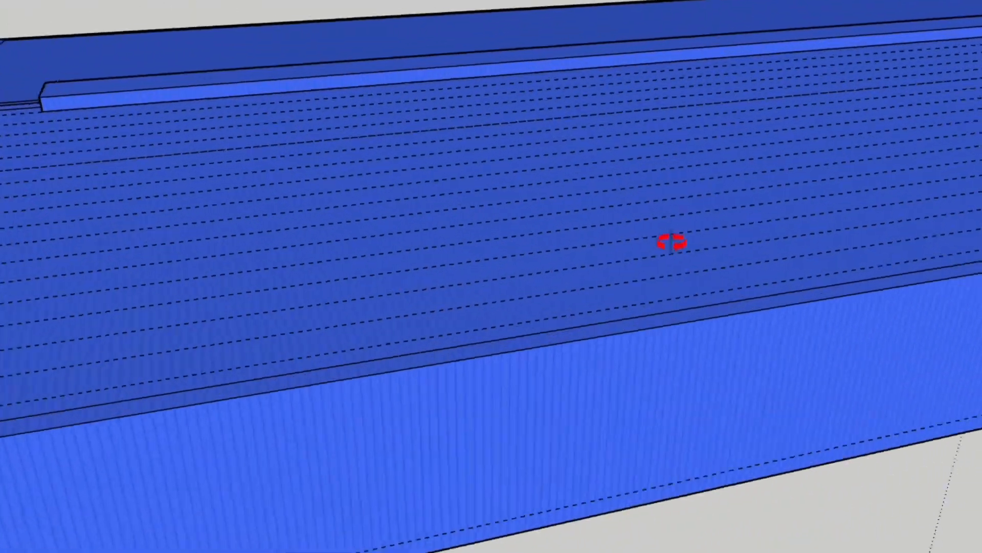
{"action": "scroll", "coordinate": [805, 114], "scroll_direction": "down", "scroll_amount": 8}
{"action": "scroll", "coordinate": [665, 153], "scroll_direction": "up", "scroll_amount": 8}
{"action": "scroll", "coordinate": [752, 384], "scroll_direction": "down", "scroll_amount": 3}
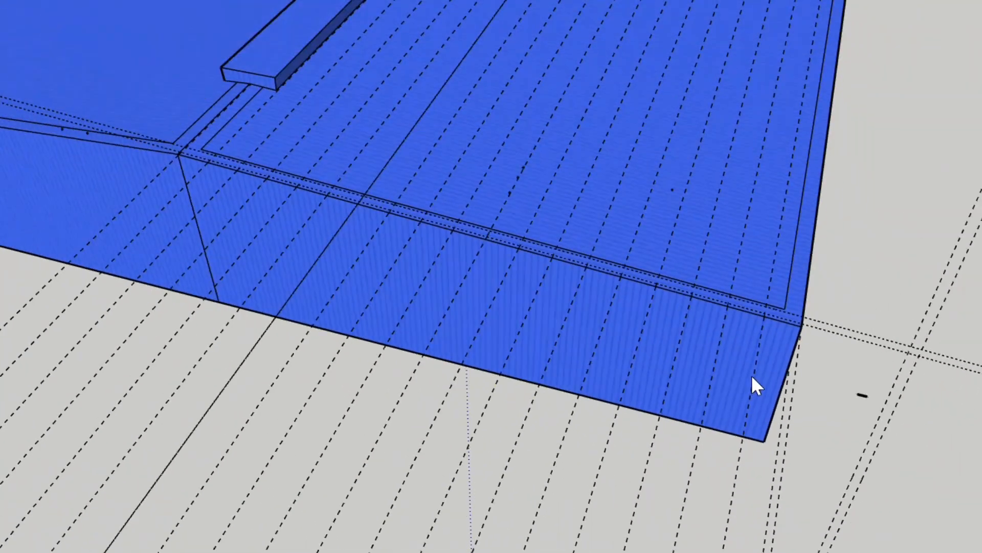
Step: Examine the dashed lines running along the roof near the building's end corner
{"action": "middle_click_drag", "start_coordinate": [752, 384], "coordinate": [680, 237]}
{"action": "scroll", "coordinate": [678, 260], "scroll_direction": "up", "scroll_amount": 6}
{"action": "scroll", "coordinate": [542, 158], "scroll_direction": "down", "scroll_amount": 2}
{"action": "scroll", "coordinate": [688, 287], "scroll_direction": "up", "scroll_amount": 5}
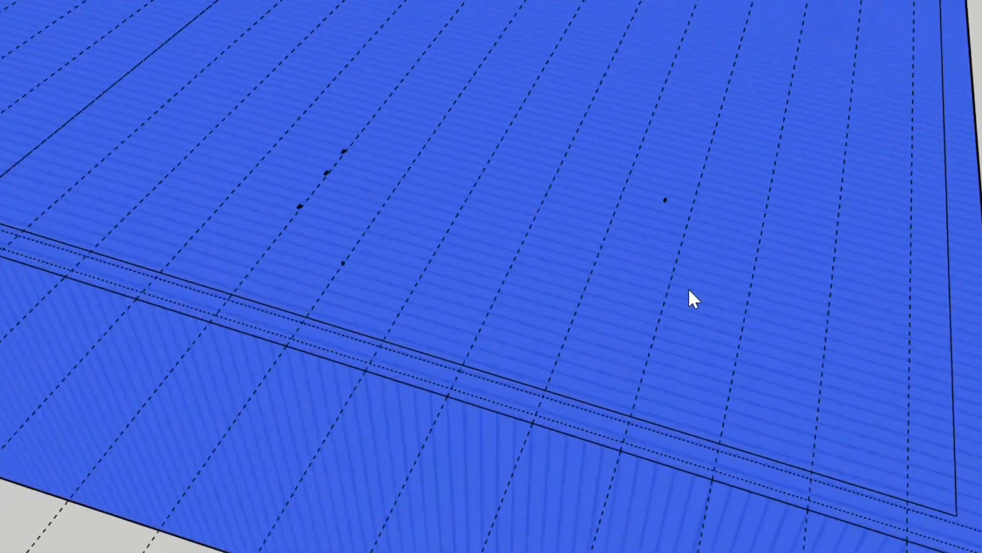
{"action": "scroll", "coordinate": [416, 146], "scroll_direction": "down", "scroll_amount": 3}
{"action": "scroll", "coordinate": [588, 197], "scroll_direction": "up", "scroll_amount": 3}
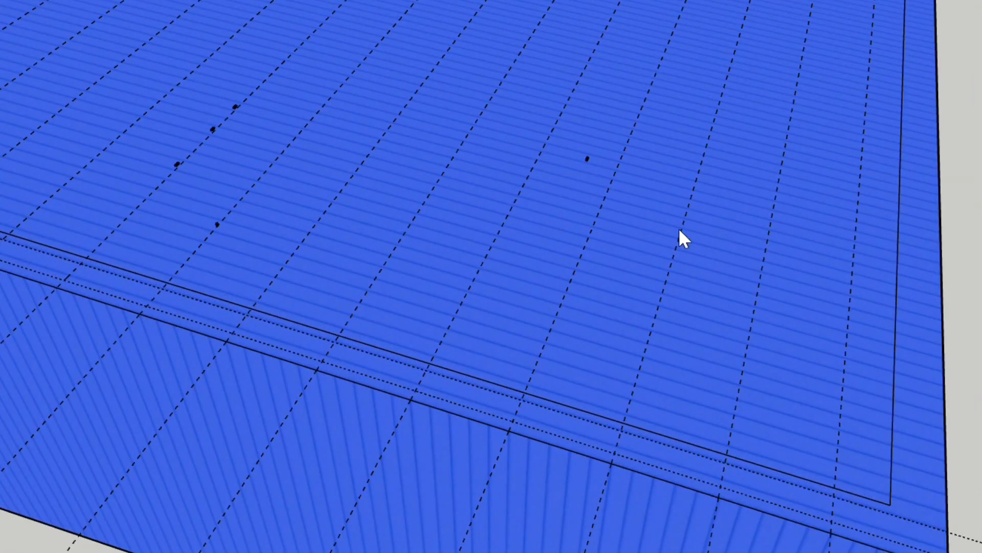
{"action": "scroll", "coordinate": [735, 292], "scroll_direction": "down", "scroll_amount": 3}
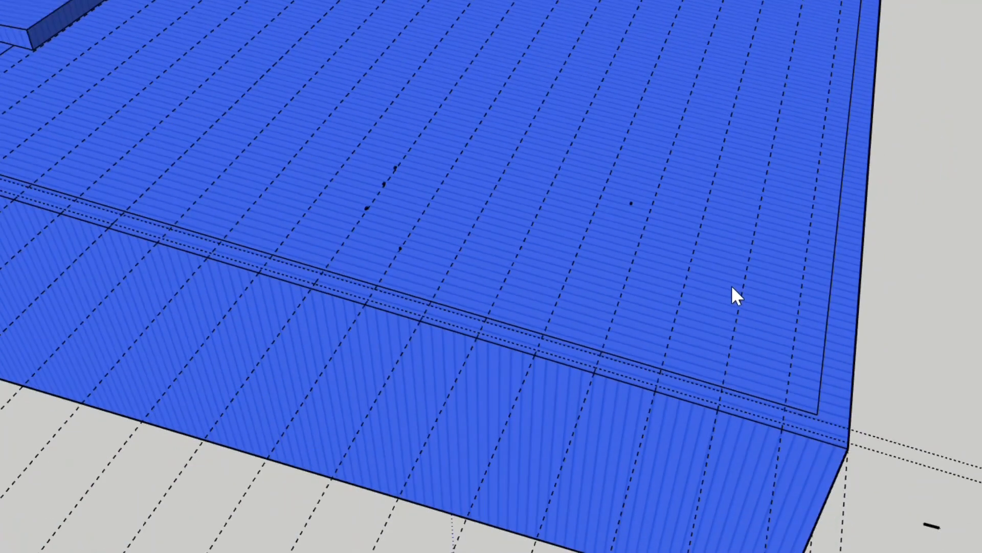
{"action": "scroll", "coordinate": [852, 344], "scroll_direction": "up", "scroll_amount": 4}
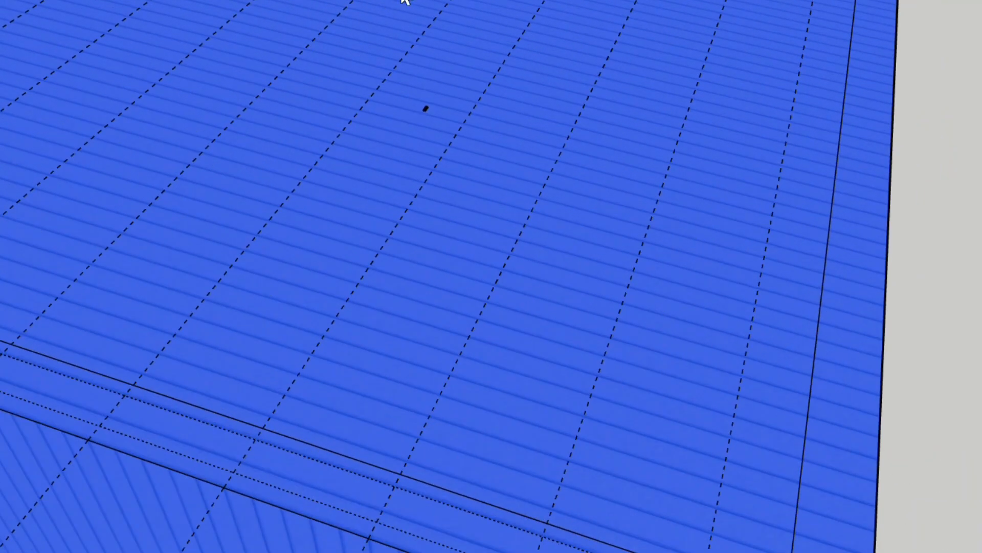
{"action": "scroll", "coordinate": [460, 31], "scroll_direction": "down", "scroll_amount": 4}
{"action": "scroll", "coordinate": [701, 365], "scroll_direction": "up", "scroll_amount": 5}
{"action": "scroll", "coordinate": [741, 358], "scroll_direction": "down", "scroll_amount": 3}
{"action": "scroll", "coordinate": [507, 196], "scroll_direction": "up", "scroll_amount": 3}
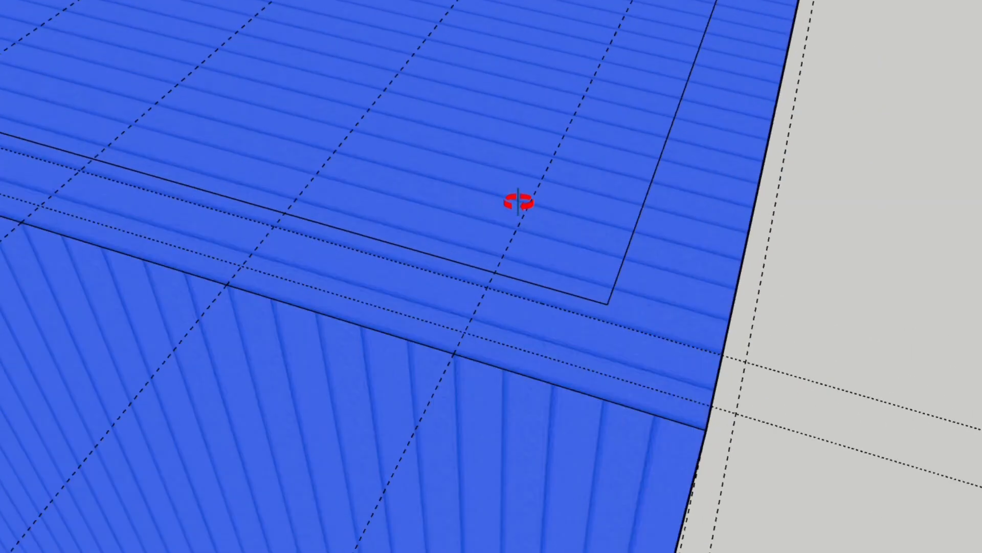
Step: Measure the spacing between two adjacent dashed lines near the roof corner and inspect their layout across the roof
{"action": "middle_click_drag", "start_coordinate": [519, 202], "coordinate": [515, 210]}
{"action": "mouse_move", "coordinate": [266, 226]}
{"action": "middle_mouse_down"}
{"action": "mouse_move", "coordinate": [369, 164]}
{"action": "mouse_move", "coordinate": [328, 28]}
{"action": "middle_mouse_up"}
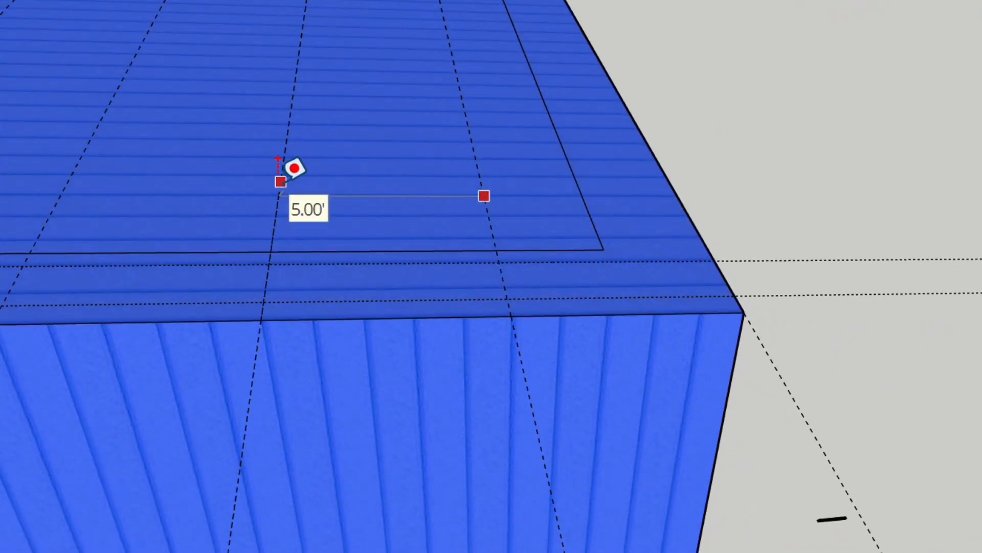
{"action": "scroll", "coordinate": [517, 263], "scroll_direction": "down", "scroll_amount": 2}
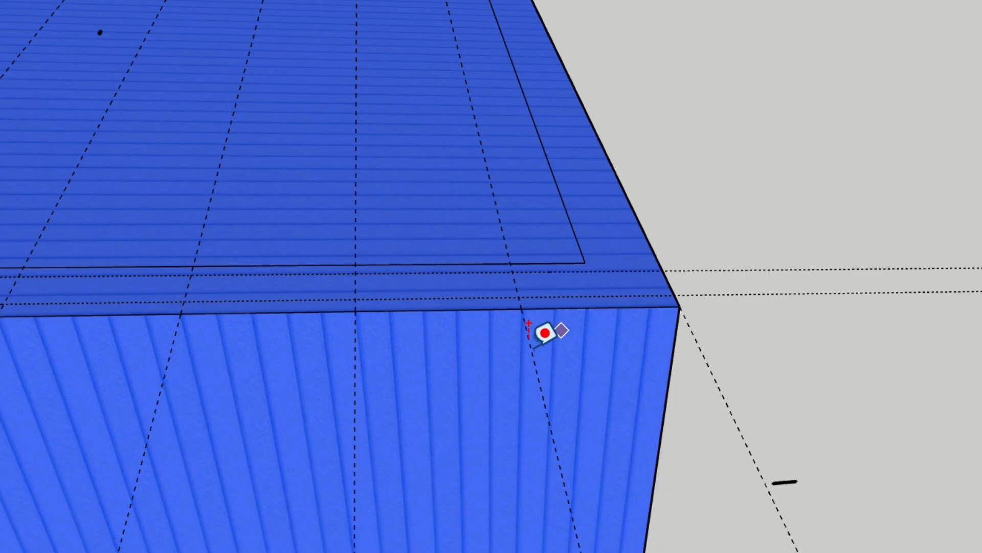
{"action": "scroll", "coordinate": [517, 292], "scroll_direction": "down", "scroll_amount": 2}
{"action": "scroll", "coordinate": [491, 215], "scroll_direction": "up", "scroll_amount": 2}
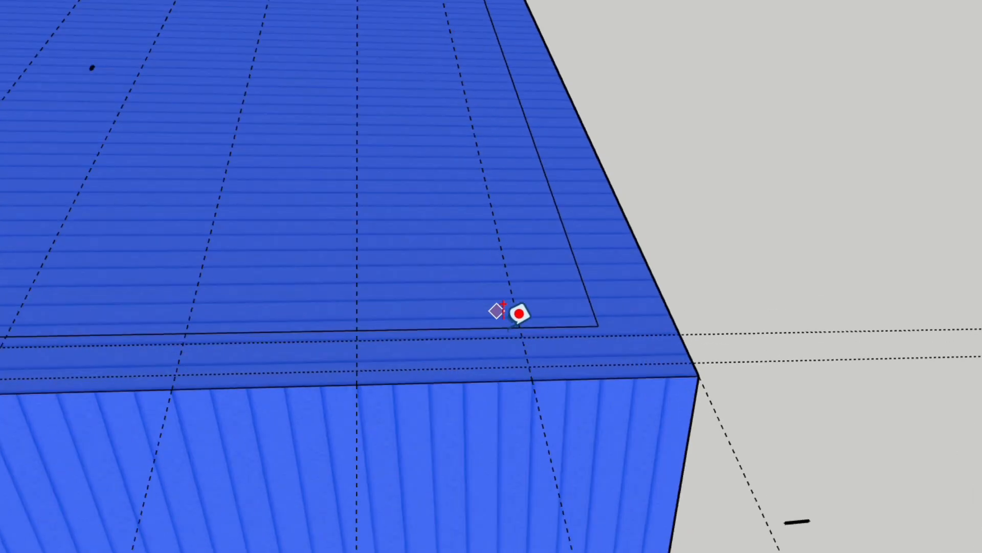
{"action": "scroll", "coordinate": [596, 483], "scroll_direction": "down", "scroll_amount": 5}
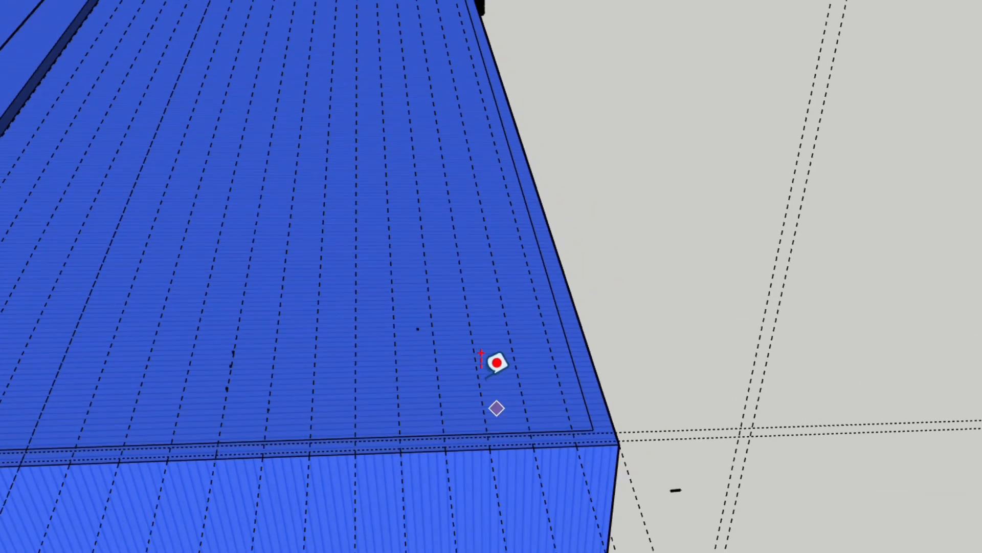
{"action": "scroll", "coordinate": [486, 376], "scroll_direction": "up", "scroll_amount": 3}
{"action": "scroll", "coordinate": [512, 233], "scroll_direction": "down", "scroll_amount": 3}
{"action": "scroll", "coordinate": [358, 273], "scroll_direction": "up", "scroll_amount": 3}
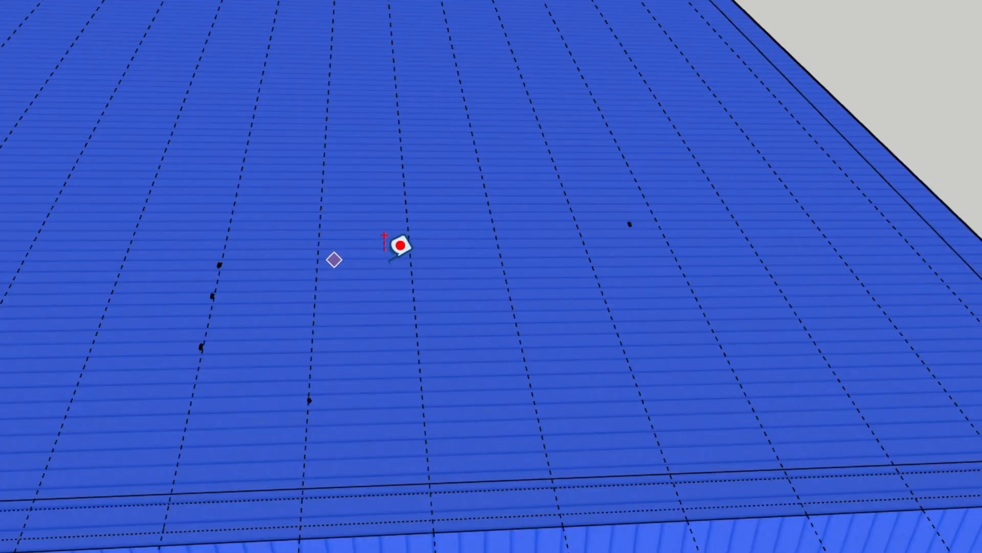
{"action": "scroll", "coordinate": [440, 409], "scroll_direction": "down", "scroll_amount": 3}
{"action": "scroll", "coordinate": [409, 368], "scroll_direction": "up", "scroll_amount": 3}
{"action": "scroll", "coordinate": [388, 254], "scroll_direction": "down", "scroll_amount": 3}
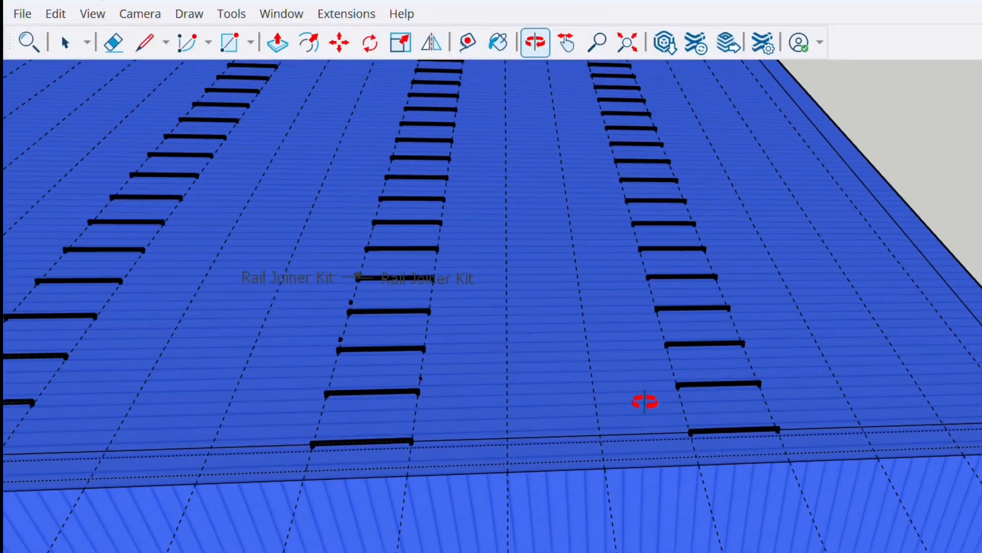
Step: Examine the rows of mounting rails spanning the dashed lines along the roof
{"action": "mouse_move", "coordinate": [645, 401]}
{"action": "middle_mouse_down"}
{"action": "mouse_move", "coordinate": [581, 360]}
{"action": "mouse_move", "coordinate": [377, 276]}
{"action": "mouse_move", "coordinate": [472, 393]}
{"action": "mouse_move", "coordinate": [616, 384]}
{"action": "mouse_move", "coordinate": [548, 377]}
{"action": "mouse_move", "coordinate": [625, 228]}
{"action": "middle_mouse_up"}
{"action": "scroll", "coordinate": [548, 377], "scroll_direction": "down", "scroll_amount": 3}
{"action": "scroll", "coordinate": [625, 228], "scroll_direction": "up", "scroll_amount": 3}
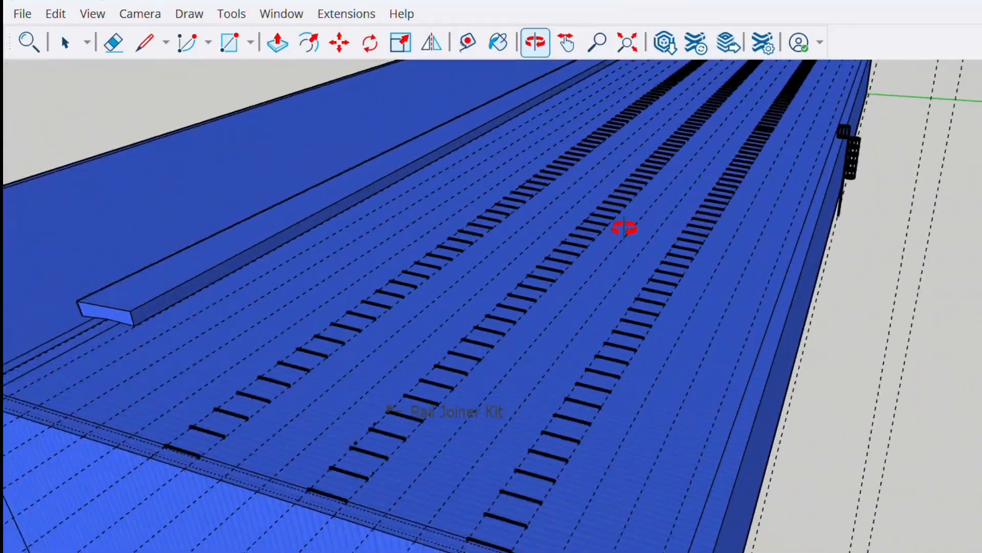
{"action": "mouse_move", "coordinate": [567, 261]}
{"action": "middle_mouse_down"}
{"action": "mouse_move", "coordinate": [313, 432]}
{"action": "mouse_move", "coordinate": [649, 237]}
{"action": "mouse_move", "coordinate": [623, 366]}
{"action": "mouse_move", "coordinate": [722, 210]}
{"action": "middle_mouse_up"}
{"action": "scroll", "coordinate": [640, 392], "scroll_direction": "up", "scroll_amount": 6}
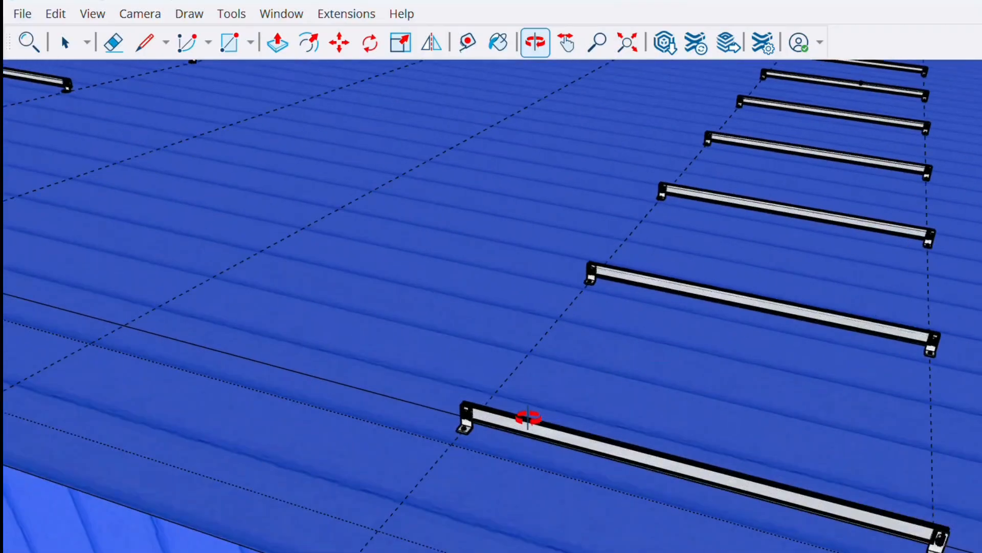
Step: Inspect the bolted L-shaped foot at the end of the first rail near the roof edge
{"action": "middle_click_drag", "start_coordinate": [528, 419], "coordinate": [708, 323]}
{"action": "scroll", "coordinate": [507, 407], "scroll_direction": "up", "scroll_amount": 3}
{"action": "scroll", "coordinate": [506, 407], "scroll_direction": "up", "scroll_amount": 2}
{"action": "scroll", "coordinate": [772, 267], "scroll_direction": "up", "scroll_amount": 3}
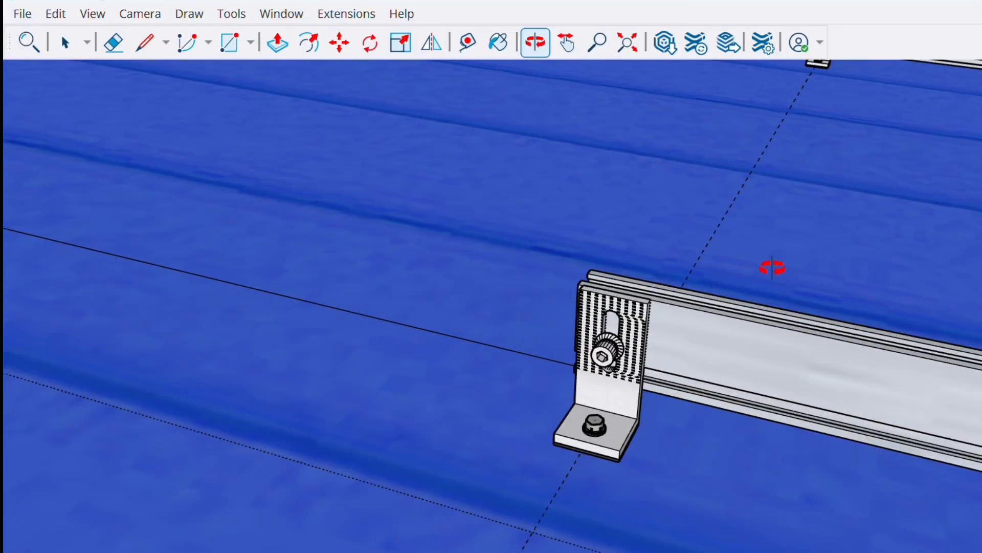
{"action": "scroll", "coordinate": [711, 297], "scroll_direction": "up", "scroll_amount": 3}
{"action": "middle_click_drag", "start_coordinate": [607, 344], "coordinate": [963, 318]}
{"action": "scroll", "coordinate": [697, 331], "scroll_direction": "down", "scroll_amount": 3}
{"action": "mouse_move", "coordinate": [697, 331]}
{"action": "middle_mouse_down"}
{"action": "mouse_move", "coordinate": [616, 346]}
{"action": "mouse_move", "coordinate": [526, 339]}
{"action": "mouse_move", "coordinate": [447, 314]}
{"action": "middle_mouse_up"}
{"action": "scroll", "coordinate": [384, 345], "scroll_direction": "down", "scroll_amount": 4}
{"action": "scroll", "coordinate": [574, 330], "scroll_direction": "up", "scroll_amount": 3}
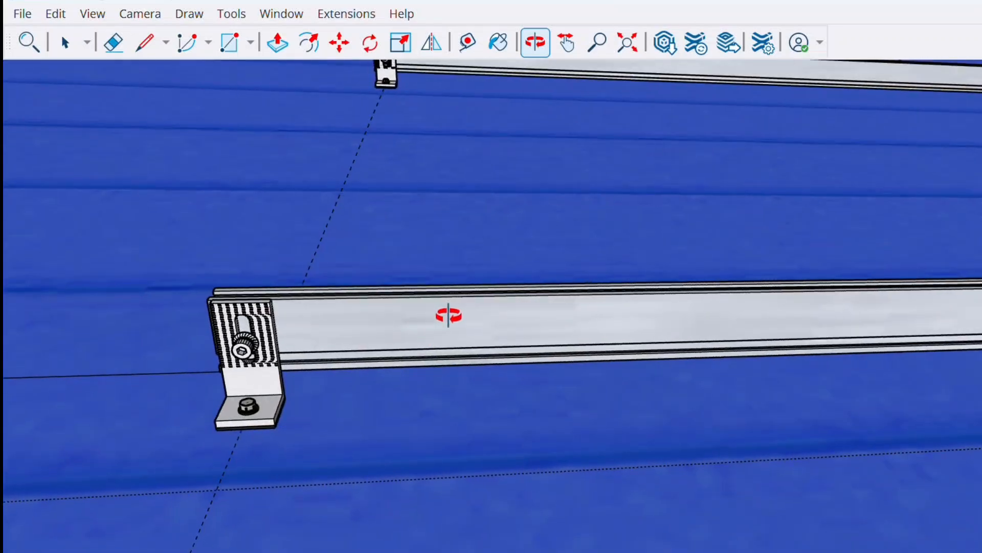
Step: Display the hidden objects, unhide the walkway group over the rails, and turn the hidden objects display off again
{"action": "scroll", "coordinate": [562, 401], "scroll_direction": "down", "scroll_amount": 5}
{"action": "scroll", "coordinate": [578, 387], "scroll_direction": "down", "scroll_amount": 5}
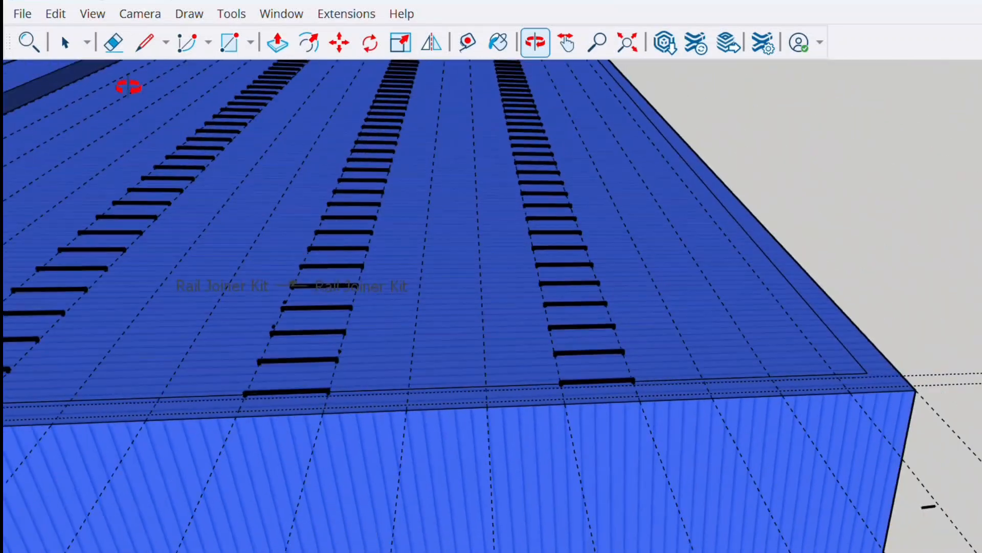
{"action": "left_click", "coordinate": [93, 14]}
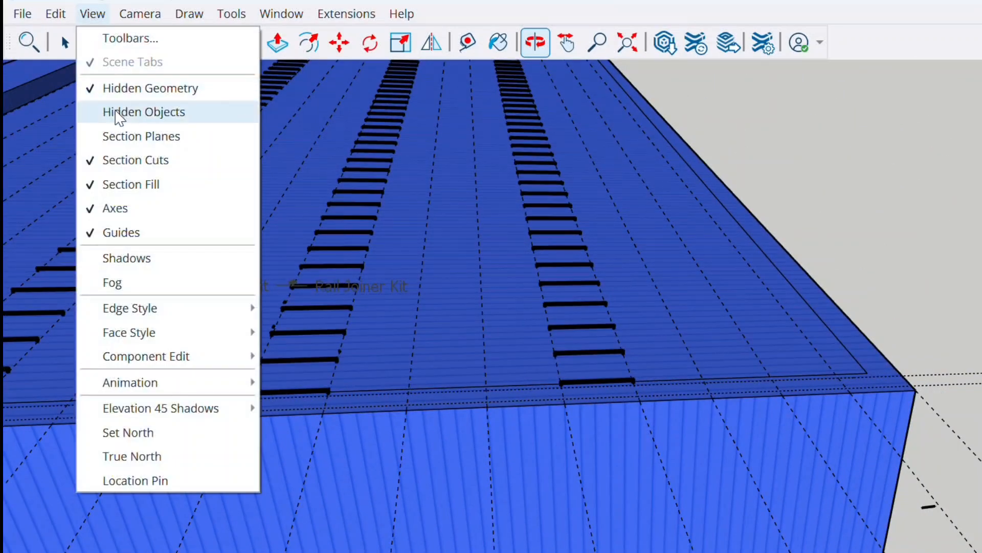
{"action": "left_click", "coordinate": [116, 113]}
{"action": "scroll", "coordinate": [573, 335], "scroll_direction": "up", "scroll_amount": 8}
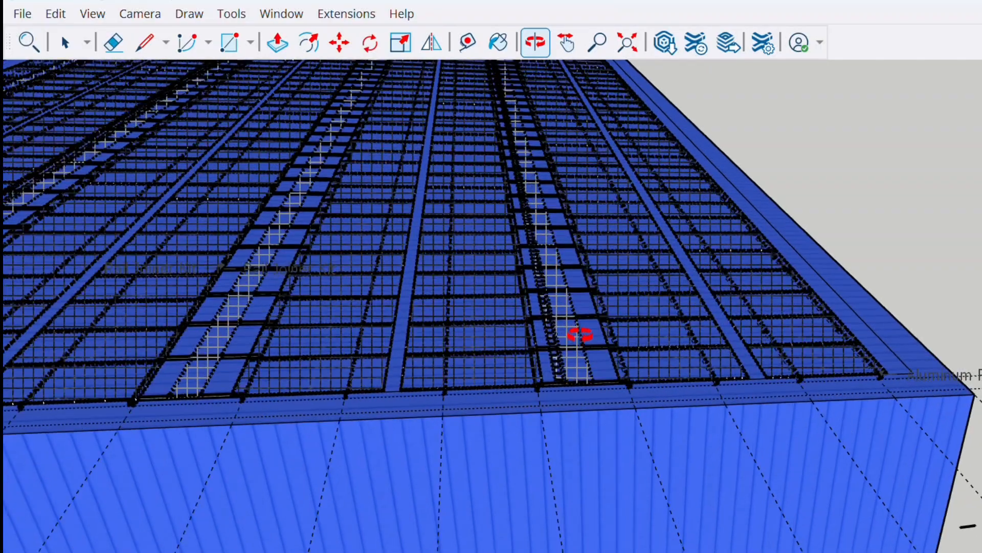
{"action": "key", "text": "space"}
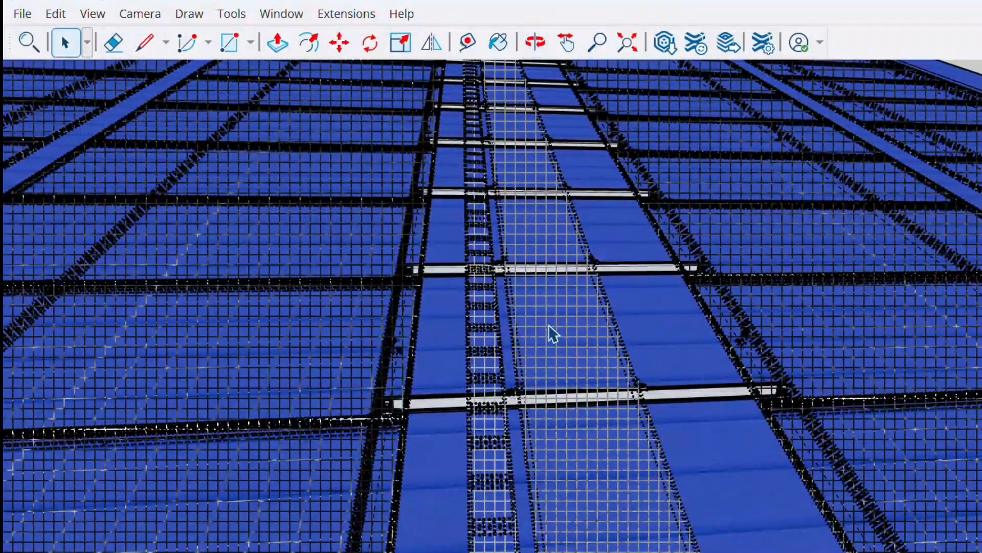
{"action": "right_click", "coordinate": [548, 324]}
{"action": "left_click", "coordinate": [614, 47]}
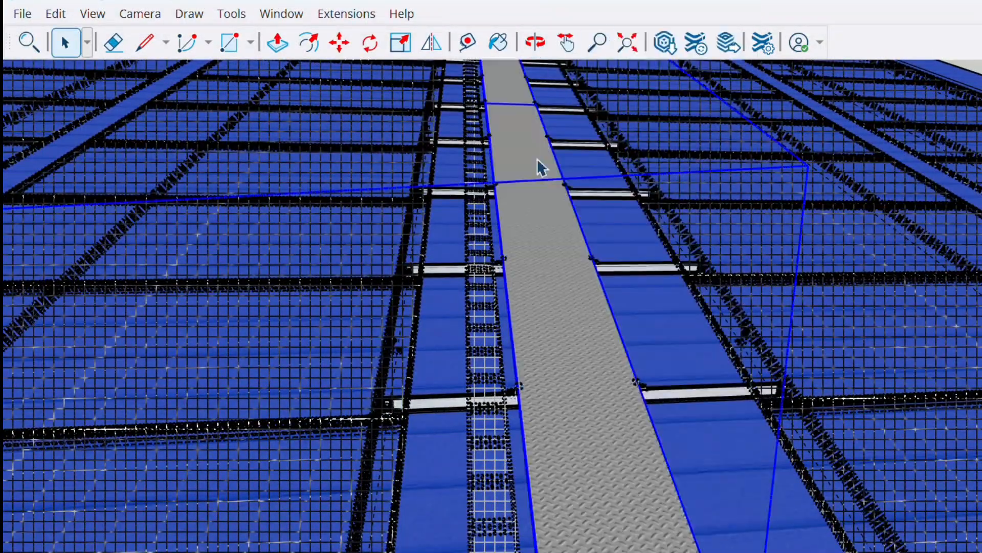
{"action": "scroll", "coordinate": [410, 339], "scroll_direction": "down", "scroll_amount": 5}
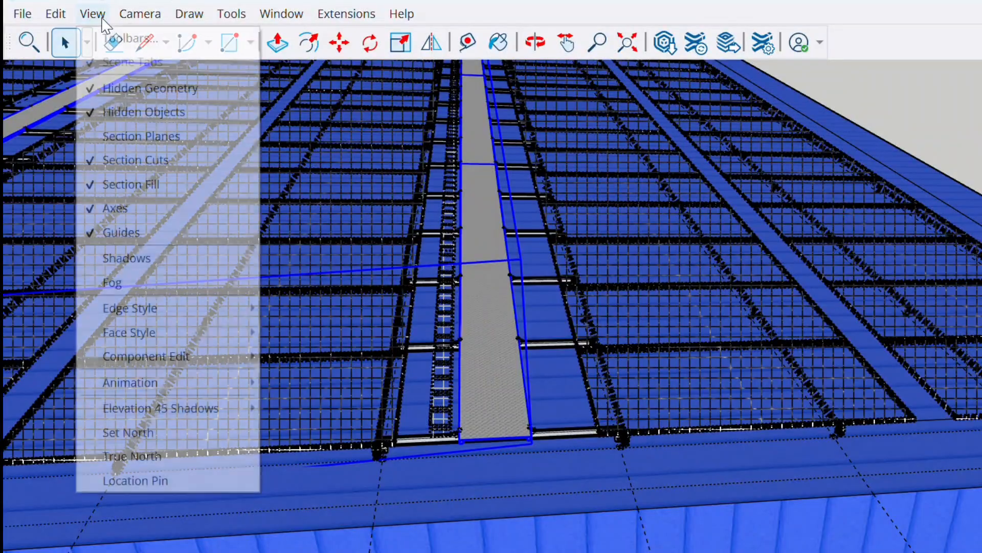
{"action": "left_click", "coordinate": [125, 112]}
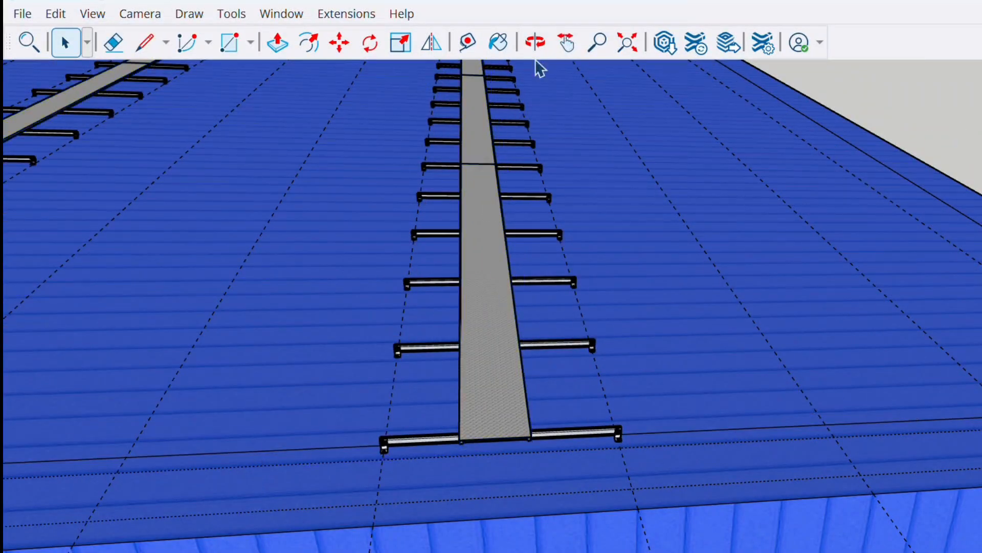
Step: Examine how the diamond-plate walkway rests on the rails near the roof edge
{"action": "left_click", "coordinate": [536, 43]}
{"action": "left_click_drag", "start_coordinate": [634, 450], "coordinate": [281, 380]}
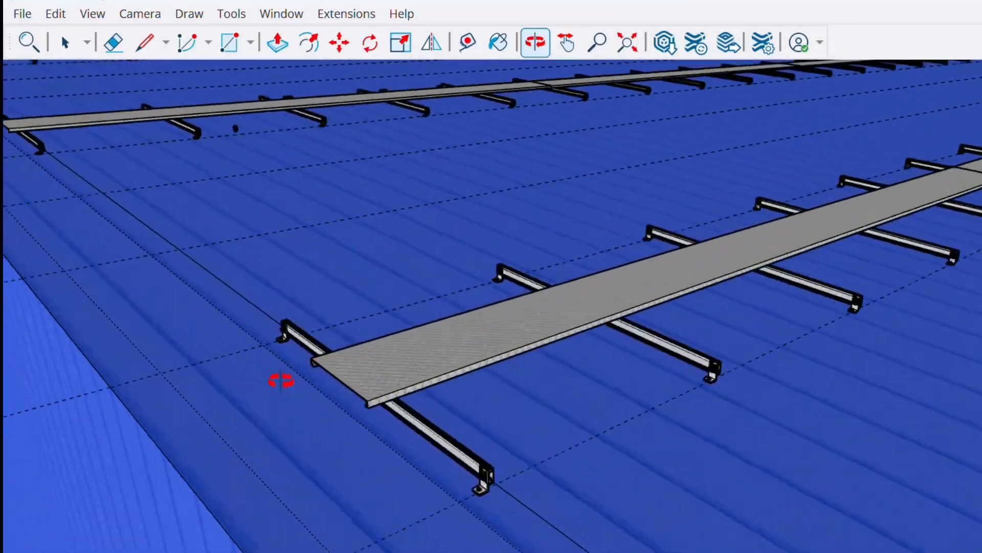
{"action": "scroll", "coordinate": [344, 402], "scroll_direction": "up", "scroll_amount": 10}
{"action": "scroll", "coordinate": [348, 401], "scroll_direction": "down", "scroll_amount": 3}
{"action": "left_click_drag", "start_coordinate": [639, 327], "coordinate": [788, 369]}
{"action": "scroll", "coordinate": [717, 463], "scroll_direction": "down", "scroll_amount": 6}
{"action": "scroll", "coordinate": [593, 307], "scroll_direction": "down", "scroll_amount": 4}
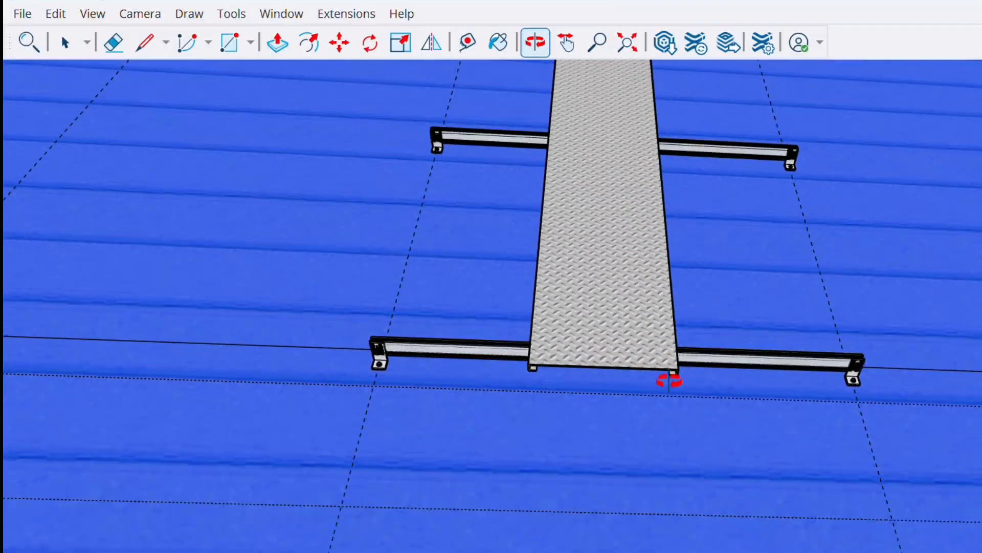
Step: Examine the layout of all walkway rows across the roof slope, including the row beside the ridge
{"action": "scroll", "coordinate": [819, 430], "scroll_direction": "down", "scroll_amount": 5}
{"action": "scroll", "coordinate": [711, 417], "scroll_direction": "down", "scroll_amount": 8}
{"action": "left_click_drag", "start_coordinate": [728, 371], "coordinate": [471, 331]}
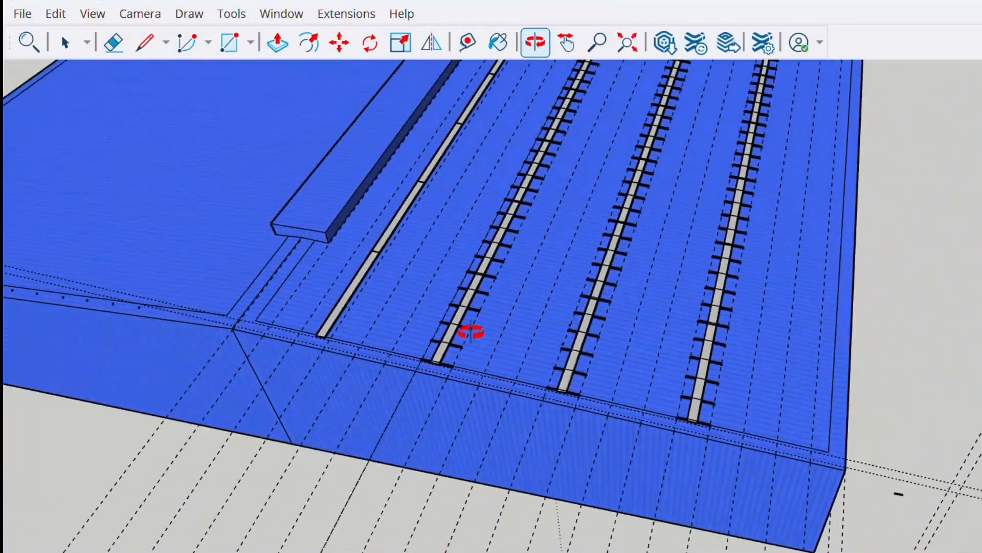
{"action": "scroll", "coordinate": [348, 248], "scroll_direction": "up", "scroll_amount": 10}
{"action": "scroll", "coordinate": [322, 294], "scroll_direction": "down", "scroll_amount": 8}
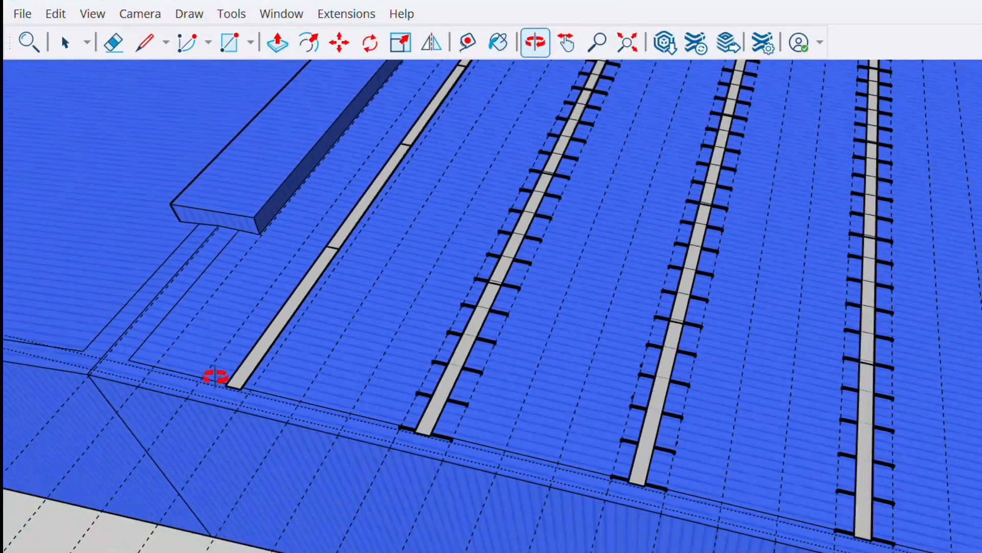
{"action": "scroll", "coordinate": [332, 399], "scroll_direction": "down", "scroll_amount": 8}
{"action": "scroll", "coordinate": [588, 199], "scroll_direction": "up", "scroll_amount": 12}
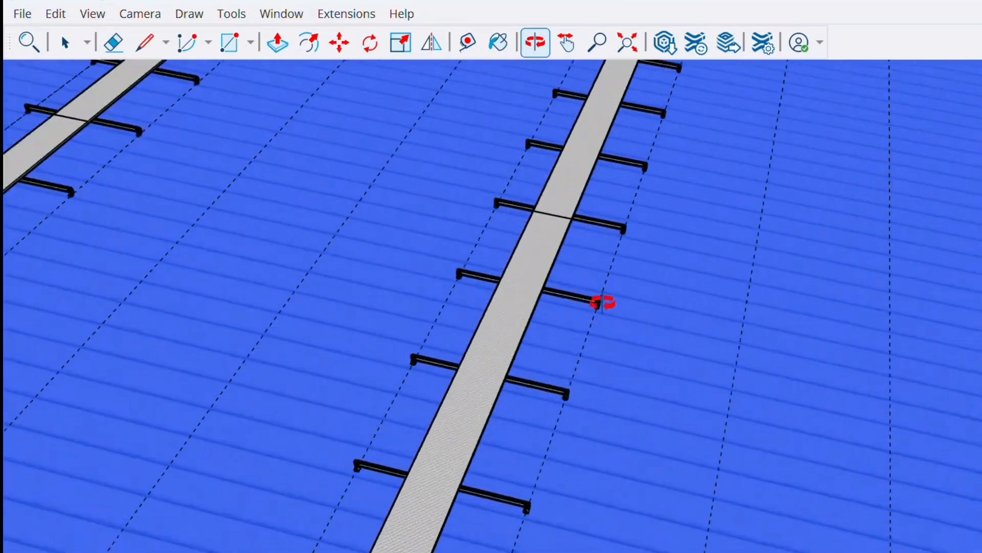
Step: Display the hidden objects at the diamond-plate walkway's edge where it crosses a rail
{"action": "scroll", "coordinate": [497, 293], "scroll_direction": "up", "scroll_amount": 7}
{"action": "left_click_drag", "start_coordinate": [399, 269], "coordinate": [730, 243]}
{"action": "scroll", "coordinate": [443, 367], "scroll_direction": "up", "scroll_amount": 8}
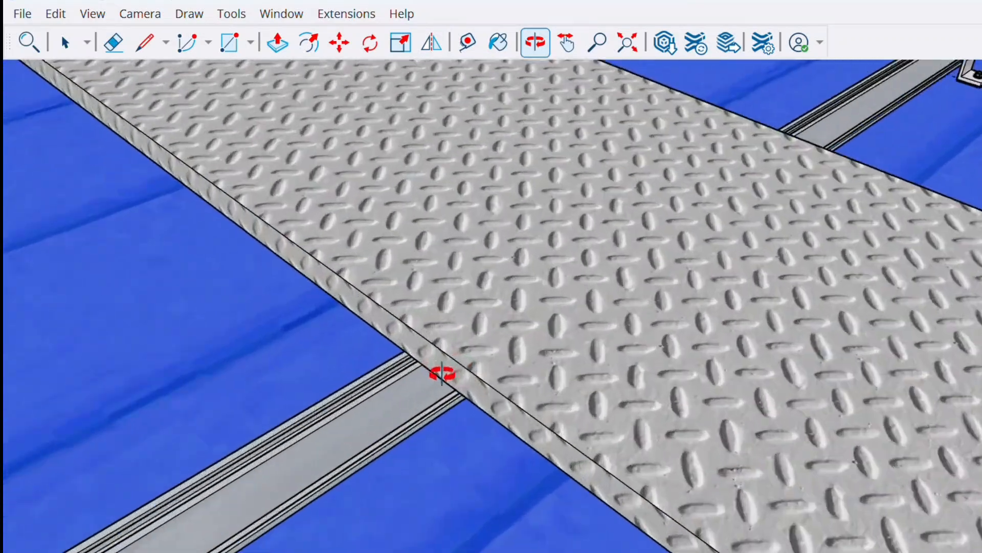
{"action": "scroll", "coordinate": [442, 374], "scroll_direction": "down", "scroll_amount": 5}
{"action": "scroll", "coordinate": [401, 379], "scroll_direction": "up", "scroll_amount": 8}
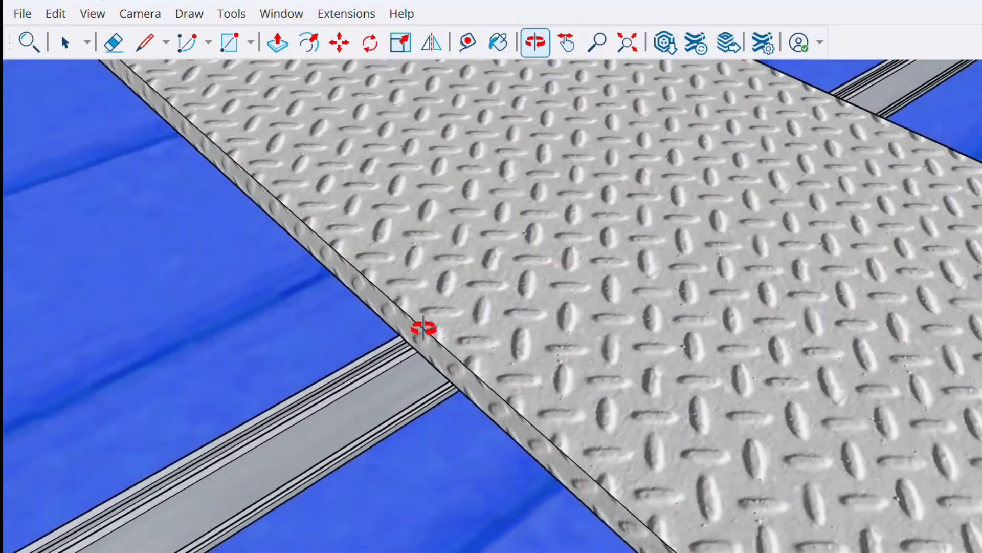
{"action": "scroll", "coordinate": [355, 340], "scroll_direction": "up", "scroll_amount": 5}
{"action": "left_click_drag", "start_coordinate": [437, 311], "coordinate": [417, 333]}
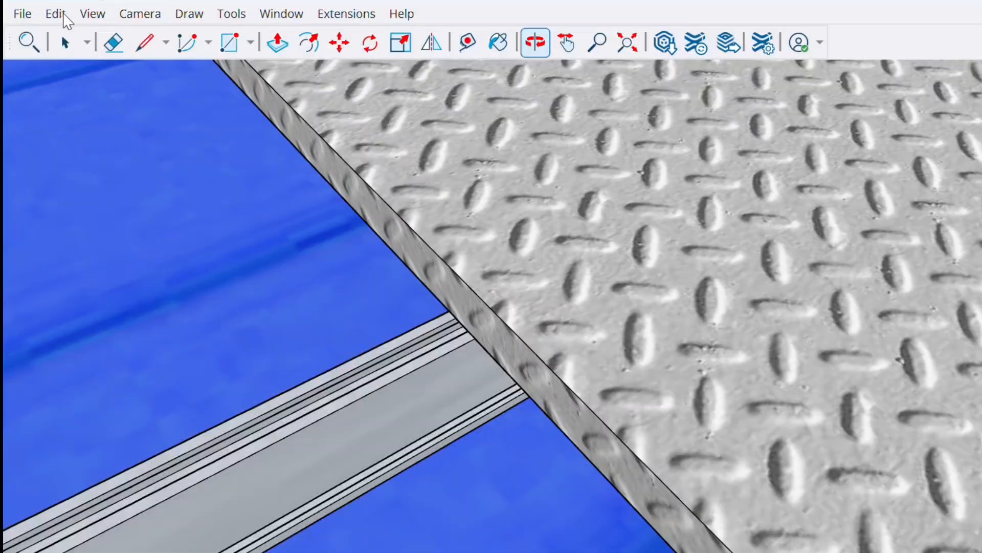
{"action": "left_click", "coordinate": [93, 18]}
{"action": "left_click", "coordinate": [106, 91]}
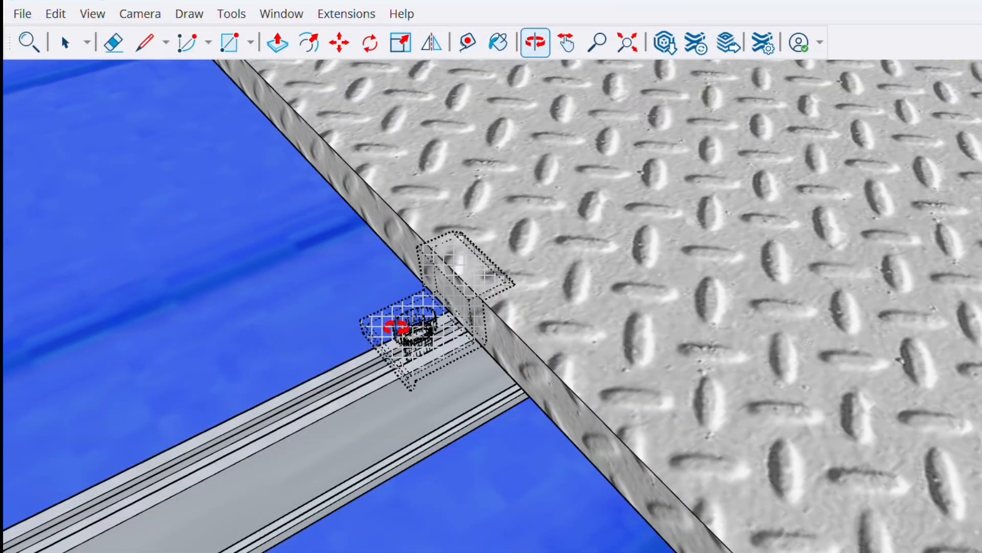
Step: Unhide the clamp group at the walkway's edge and turn the hidden objects display off again
{"action": "key", "text": "space"}
{"action": "right_click", "coordinate": [408, 326]}
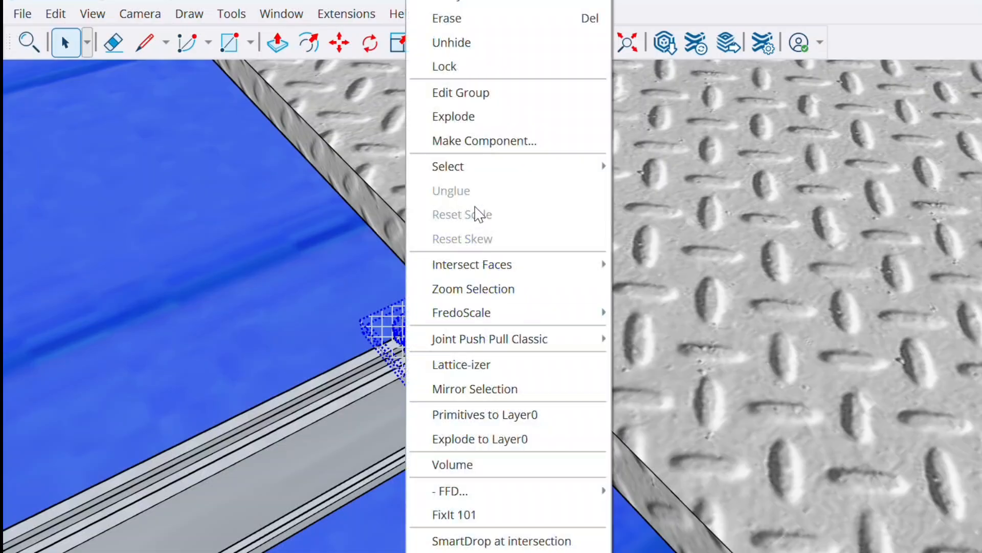
{"action": "left_click", "coordinate": [468, 51]}
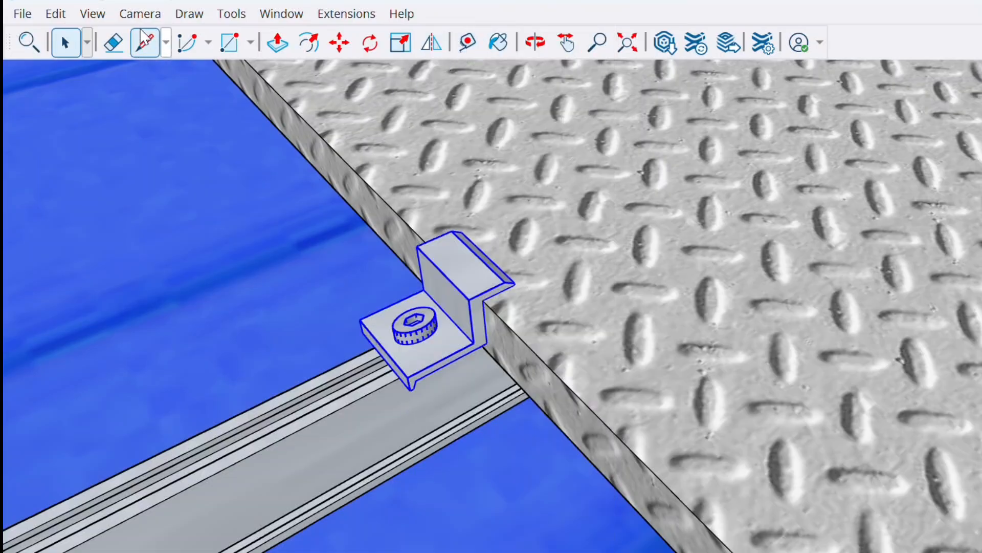
{"action": "left_click", "coordinate": [94, 15]}
{"action": "left_click", "coordinate": [125, 112]}
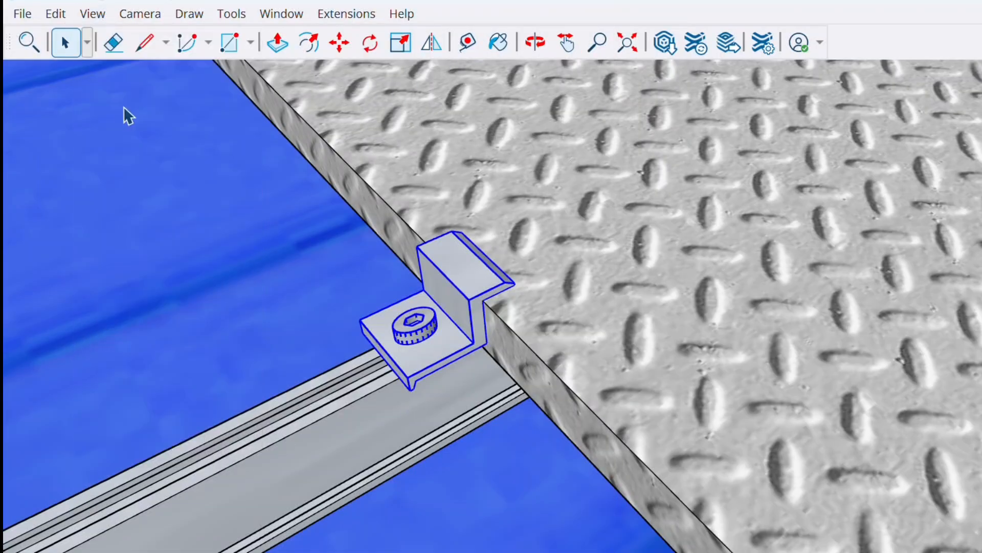
Step: Inspect the bolted Z-shaped clamp that holds the walkway to the rail and the matching clamps along both walkway edges
{"action": "scroll", "coordinate": [413, 292], "scroll_direction": "down", "scroll_amount": 5}
{"action": "scroll", "coordinate": [413, 296], "scroll_direction": "up", "scroll_amount": 5}
{"action": "scroll", "coordinate": [413, 296], "scroll_direction": "up", "scroll_amount": 4}
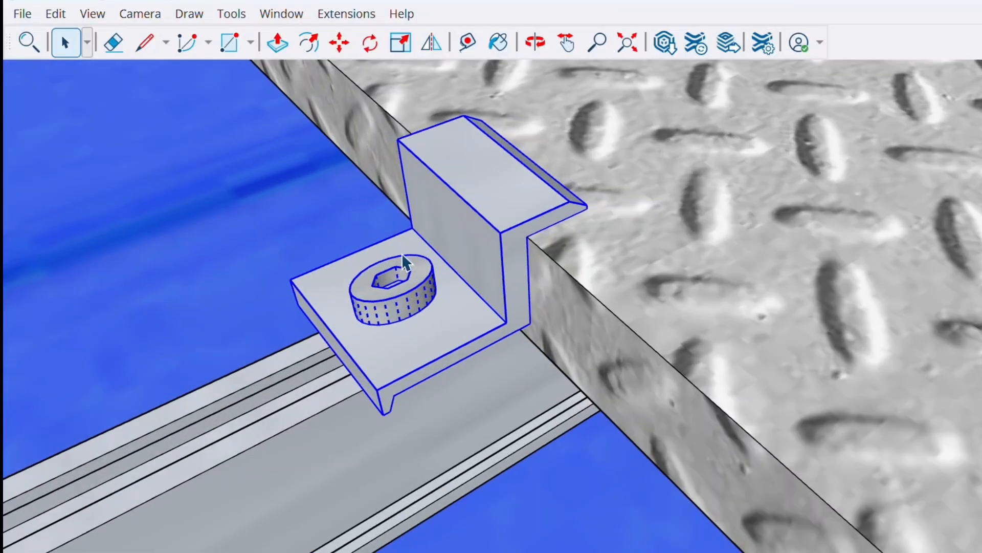
{"action": "scroll", "coordinate": [400, 278], "scroll_direction": "down", "scroll_amount": 5}
{"action": "scroll", "coordinate": [467, 286], "scroll_direction": "down", "scroll_amount": 6}
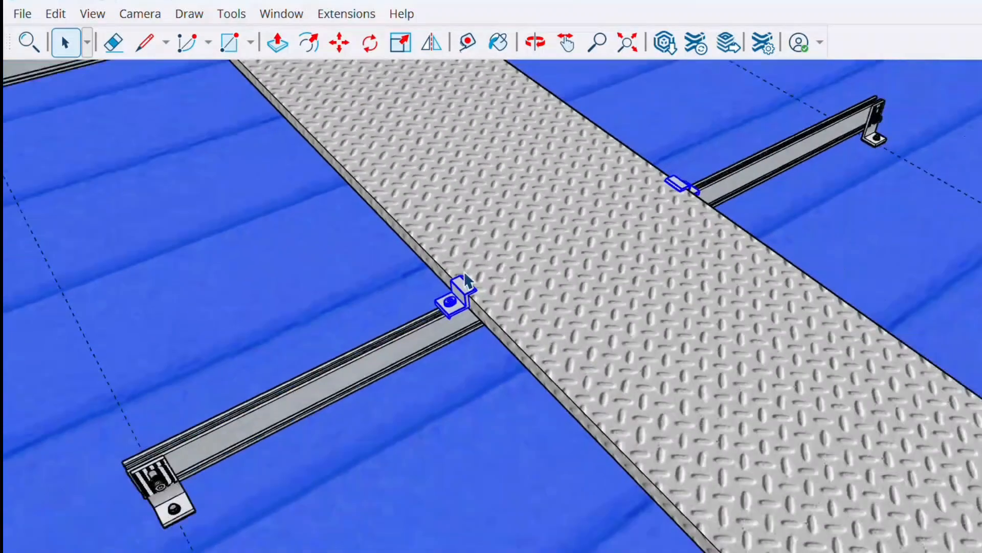
{"action": "scroll", "coordinate": [599, 219], "scroll_direction": "down", "scroll_amount": 5}
{"action": "scroll", "coordinate": [406, 362], "scroll_direction": "up", "scroll_amount": 8}
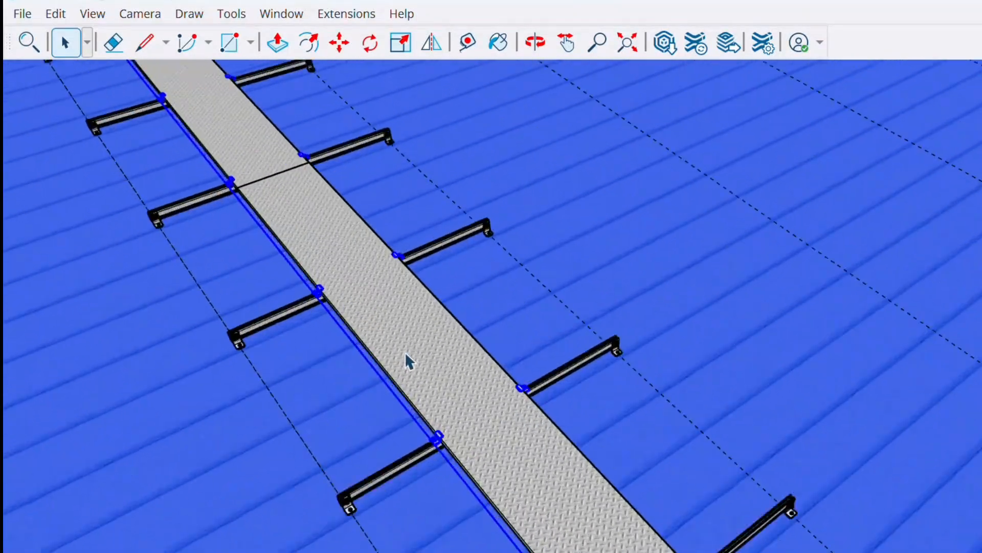
{"action": "scroll", "coordinate": [443, 522], "scroll_direction": "up", "scroll_amount": 6}
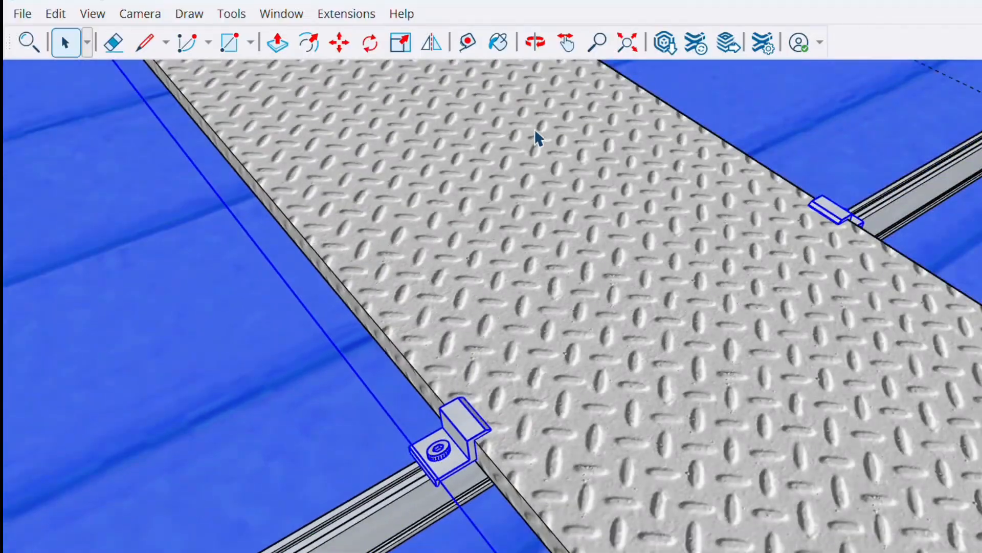
{"action": "left_click", "coordinate": [530, 53]}
{"action": "scroll", "coordinate": [440, 530], "scroll_direction": "up", "scroll_amount": 6}
{"action": "left_click_drag", "start_coordinate": [493, 432], "coordinate": [392, 415]}
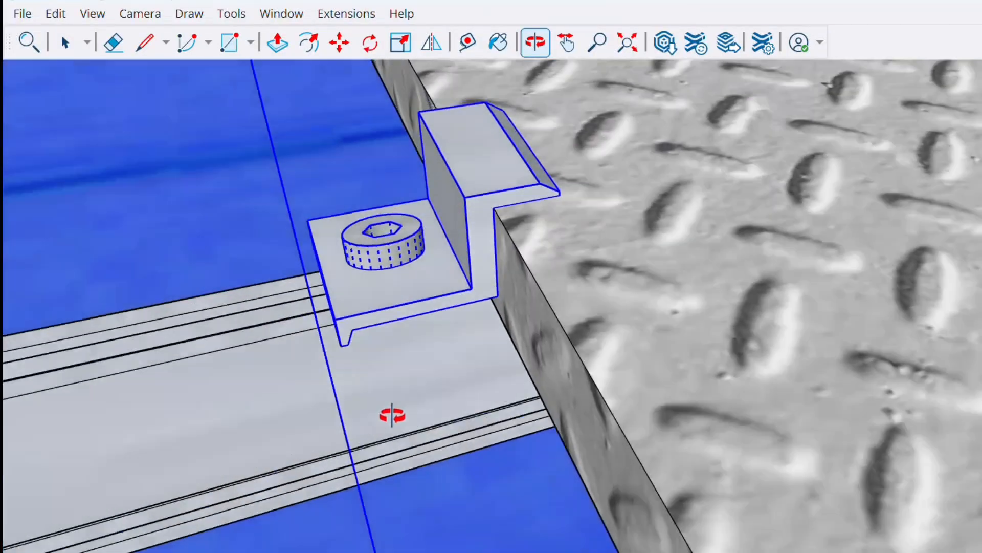
Step: Examine the clamped walkway rows across the roof slope and the open roof area between the last row and the edge
{"action": "scroll", "coordinate": [392, 415], "scroll_direction": "down", "scroll_amount": 10}
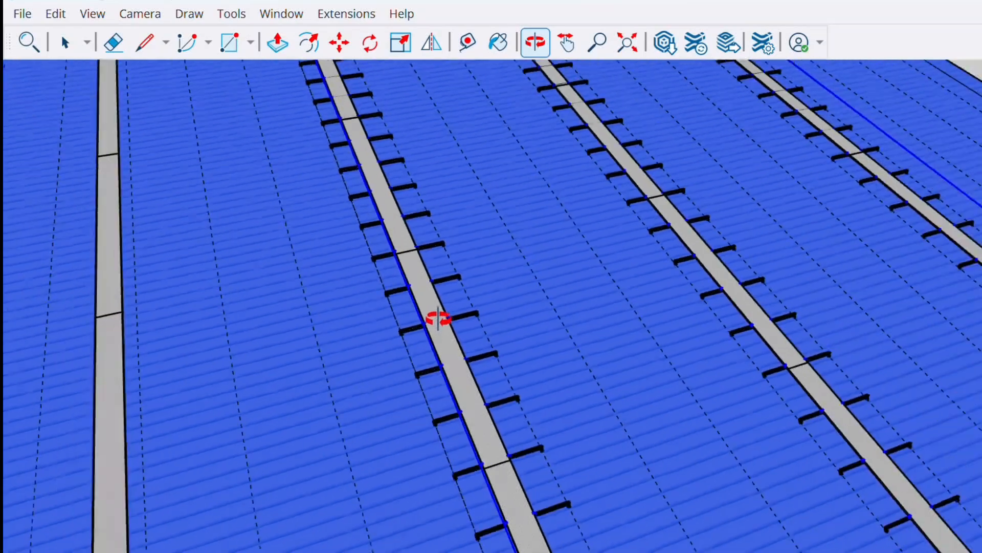
{"action": "scroll", "coordinate": [438, 318], "scroll_direction": "down", "scroll_amount": 7}
{"action": "left_click_drag", "start_coordinate": [473, 314], "coordinate": [425, 263]}
{"action": "scroll", "coordinate": [429, 282], "scroll_direction": "down", "scroll_amount": 2}
{"action": "key", "text": "space"}
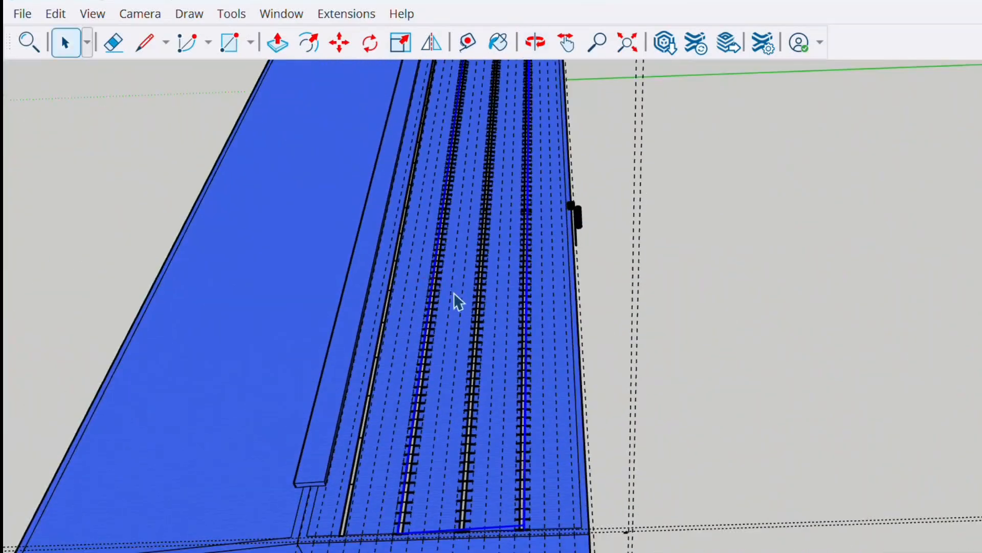
{"action": "scroll", "coordinate": [513, 510], "scroll_direction": "up", "scroll_amount": 6}
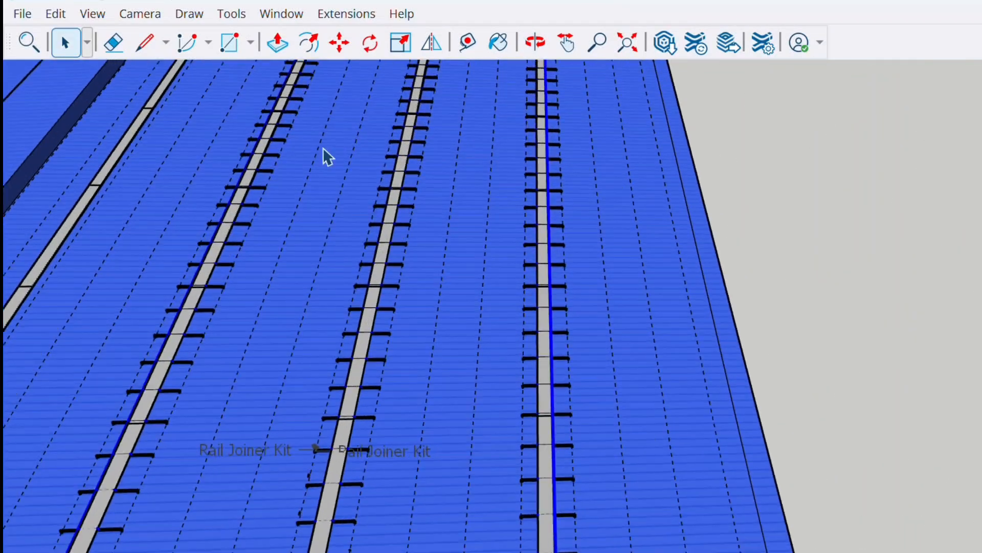
{"action": "scroll", "coordinate": [312, 110], "scroll_direction": "down", "scroll_amount": 4}
{"action": "scroll", "coordinate": [496, 313], "scroll_direction": "up", "scroll_amount": 5}
{"action": "scroll", "coordinate": [498, 310], "scroll_direction": "up", "scroll_amount": 3}
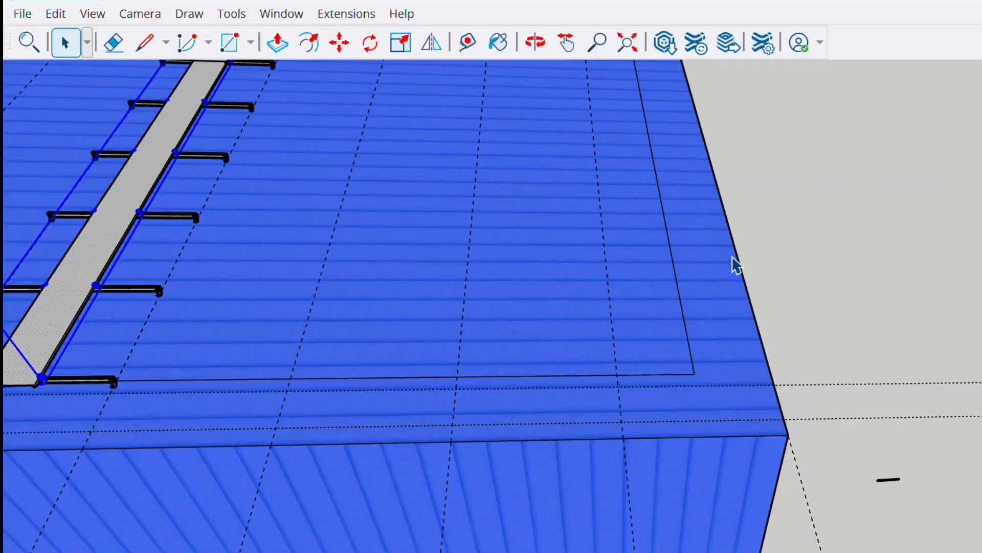
{"action": "scroll", "coordinate": [507, 347], "scroll_direction": "down", "scroll_amount": 4}
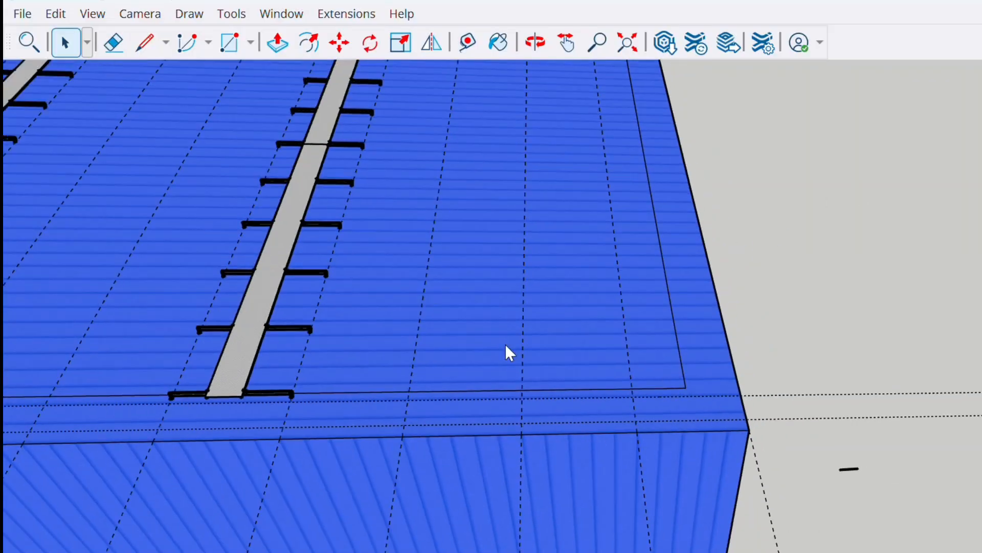
Step: Unhide the group of L-shaped feet along the dashed lines on the open roof area and clear the selection
{"action": "scroll", "coordinate": [535, 195], "scroll_direction": "up", "scroll_amount": 5}
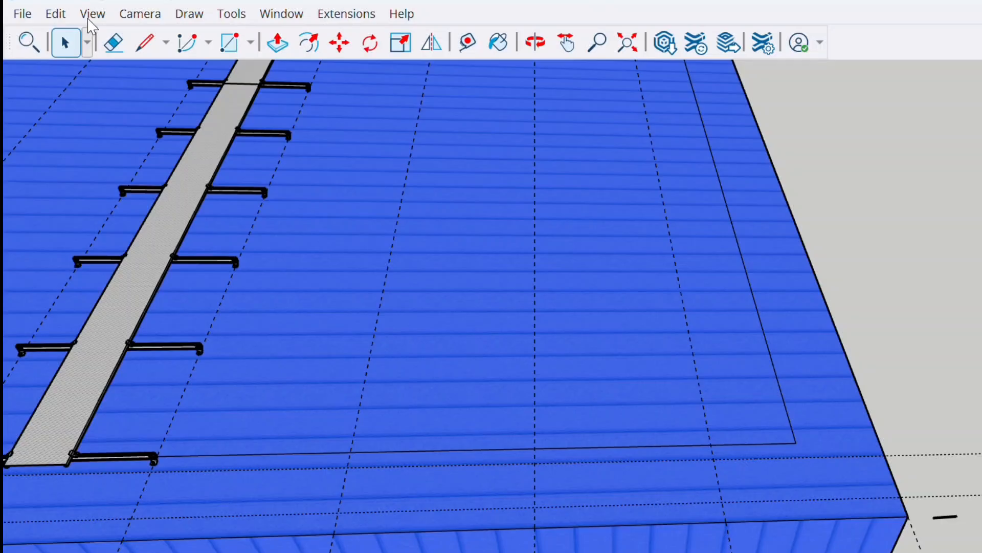
{"action": "scroll", "coordinate": [695, 391], "scroll_direction": "down", "scroll_amount": 4}
{"action": "scroll", "coordinate": [697, 416], "scroll_direction": "up", "scroll_amount": 4}
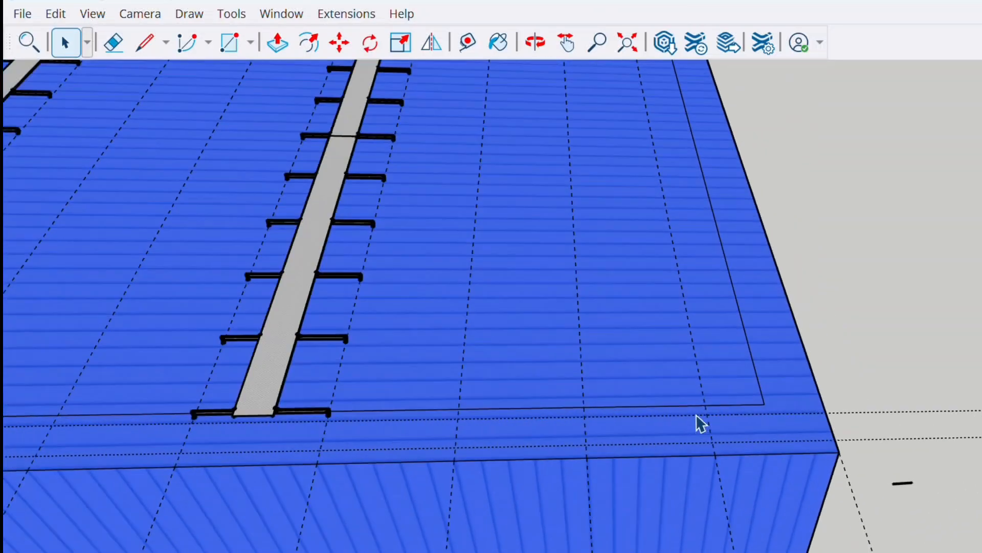
{"action": "scroll", "coordinate": [142, 266], "scroll_direction": "up", "scroll_amount": 6}
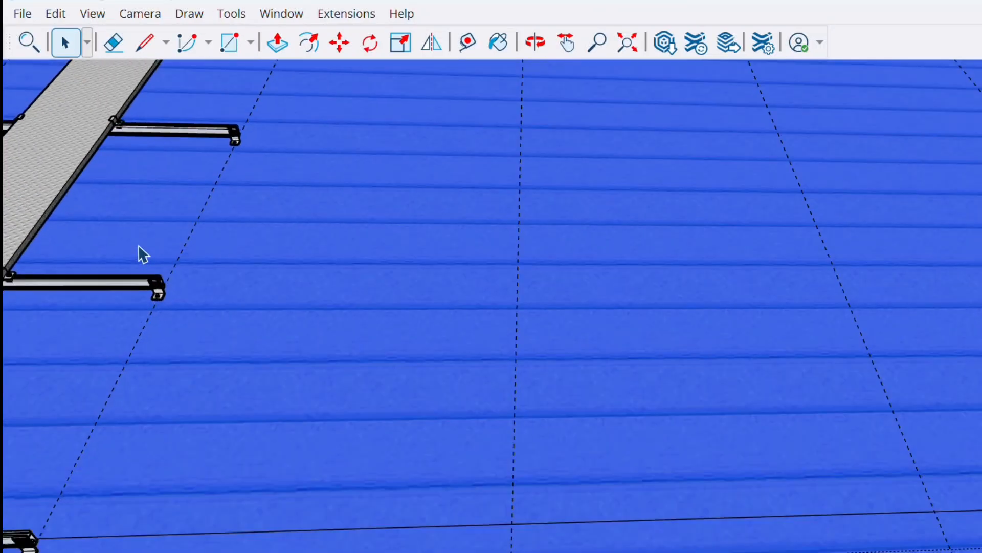
{"action": "left_click", "coordinate": [178, 349]}
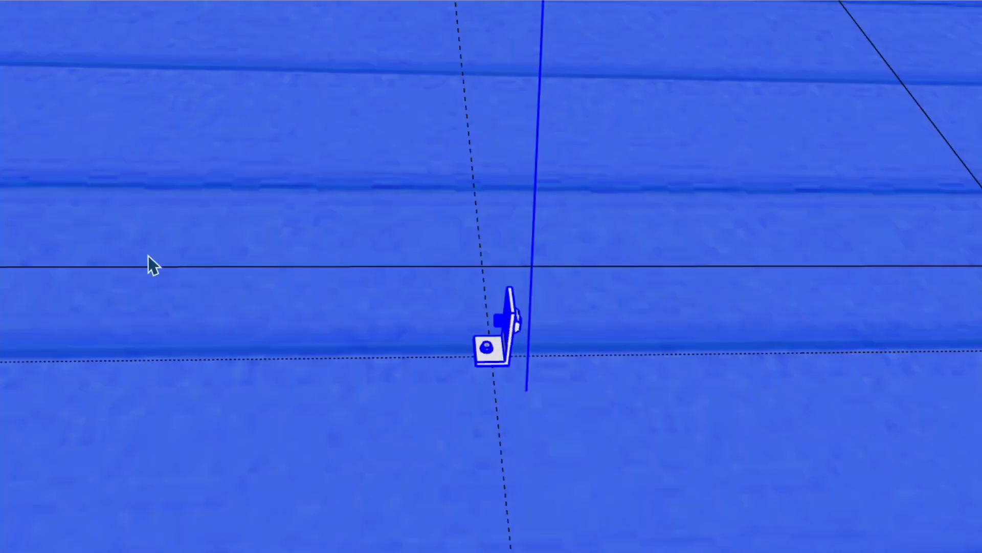
{"action": "scroll", "coordinate": [250, 381], "scroll_direction": "up", "scroll_amount": 2}
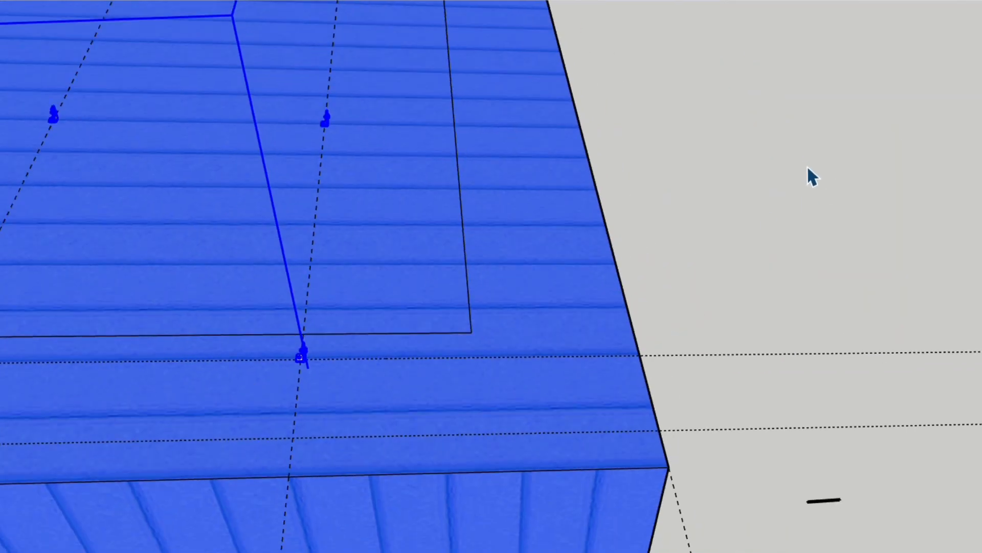
{"action": "left_click", "coordinate": [778, 220]}
Step: Inspect a bolted L-shaped foot on its dashed line up close, toggling the hidden geometry display
{"action": "scroll", "coordinate": [752, 329], "scroll_direction": "down", "scroll_amount": 10}
{"action": "scroll", "coordinate": [620, 302], "scroll_direction": "up", "scroll_amount": 8}
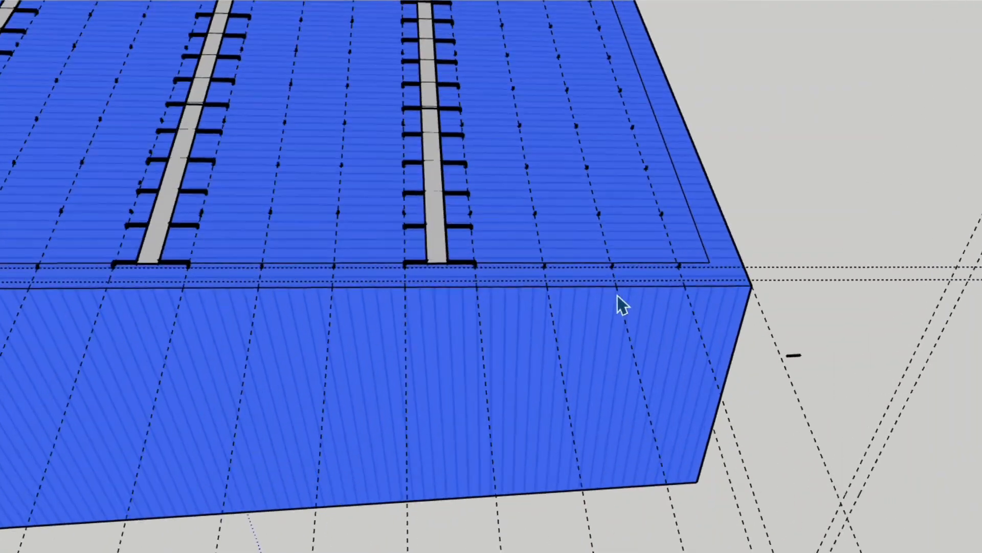
{"action": "scroll", "coordinate": [570, 258], "scroll_direction": "up", "scroll_amount": 5}
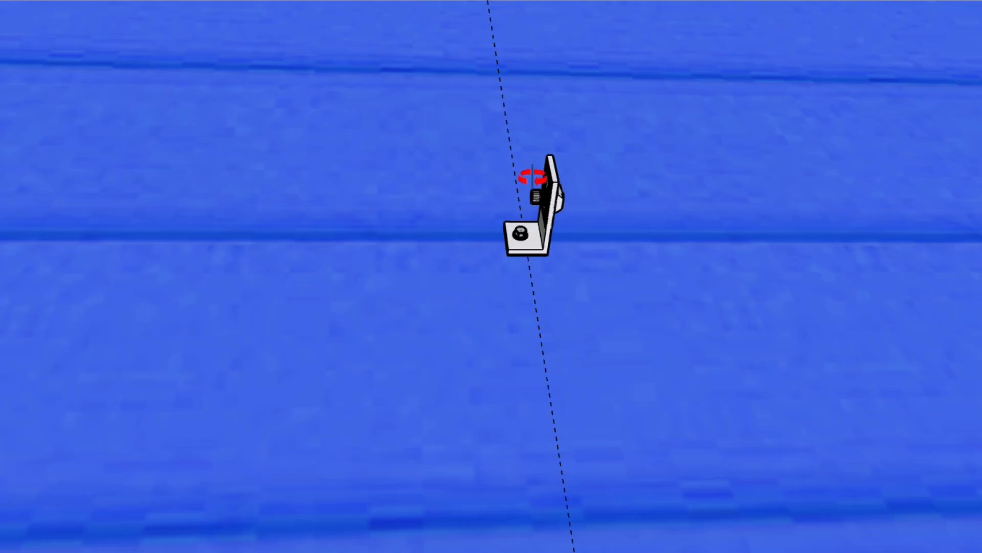
{"action": "scroll", "coordinate": [532, 177], "scroll_direction": "up", "scroll_amount": 6}
{"action": "middle_click_drag", "start_coordinate": [474, 167], "coordinate": [431, 161]}
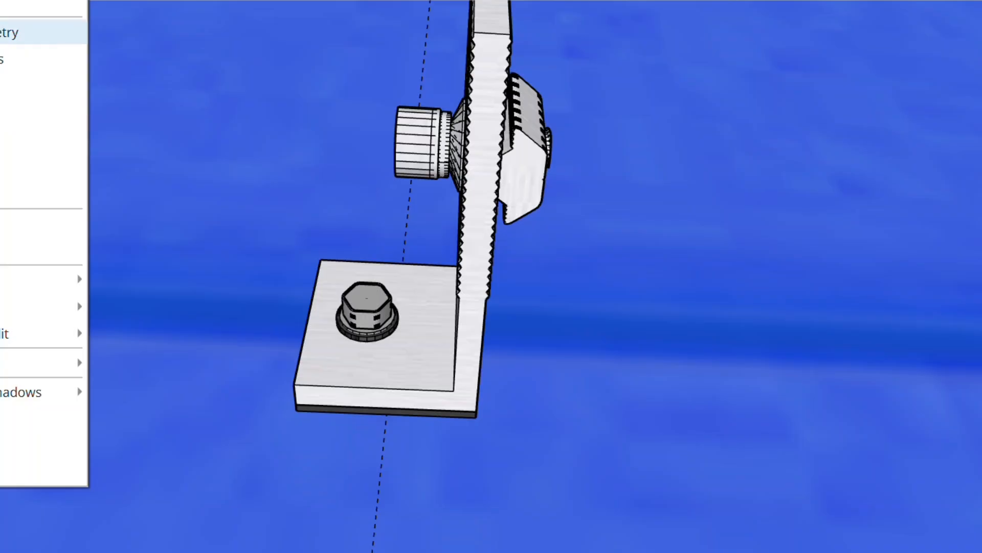
{"action": "left_click", "coordinate": [5, 32]}
{"action": "left_click_drag", "start_coordinate": [232, 155], "coordinate": [372, 157]}
Step: Examine the layout of the L-shaped feet along the dashed lines between the walkways and toward the roof corner
{"action": "scroll", "coordinate": [371, 157], "scroll_direction": "down", "scroll_amount": 16}
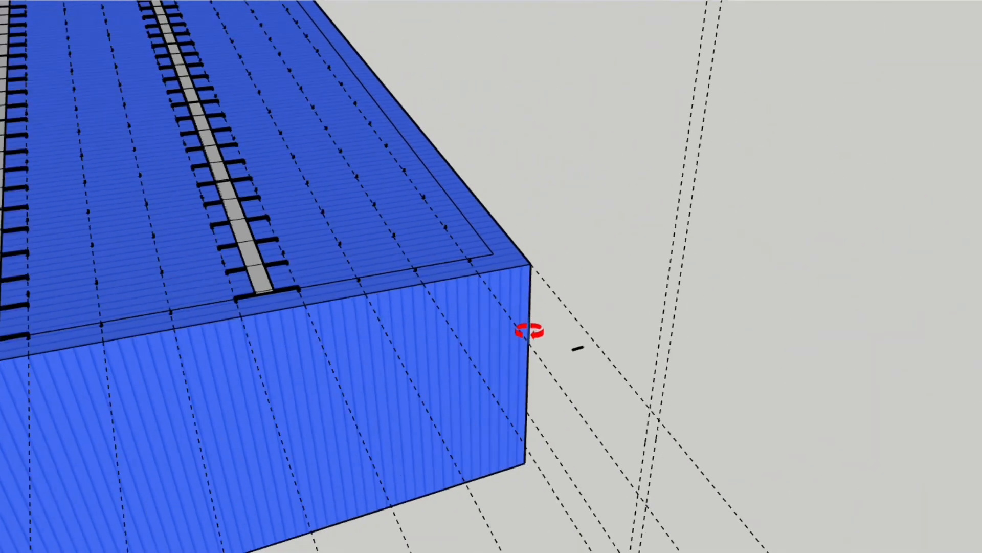
{"action": "left_click_drag", "start_coordinate": [530, 331], "coordinate": [559, 215]}
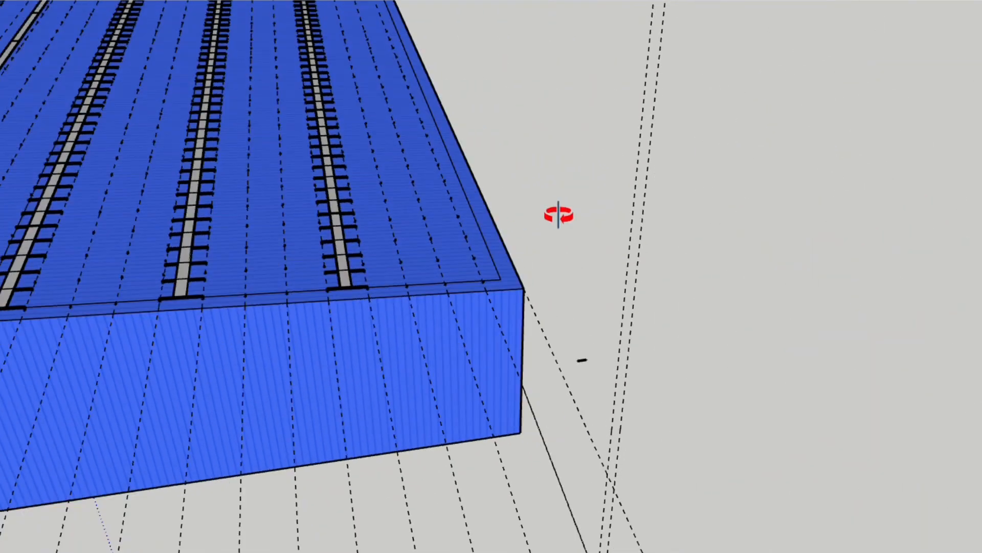
{"action": "scroll", "coordinate": [172, 240], "scroll_direction": "up", "scroll_amount": 15}
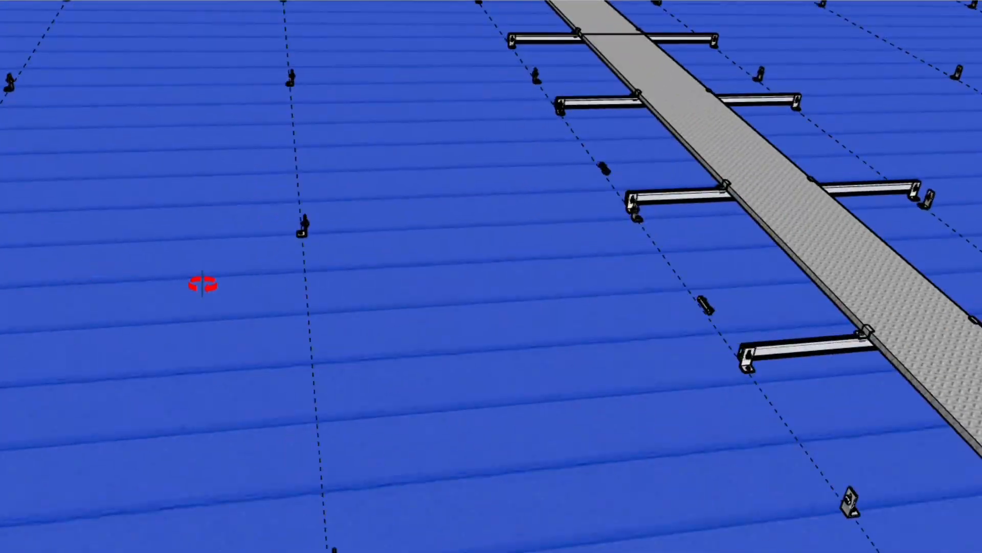
{"action": "scroll", "coordinate": [450, 298], "scroll_direction": "down", "scroll_amount": 15}
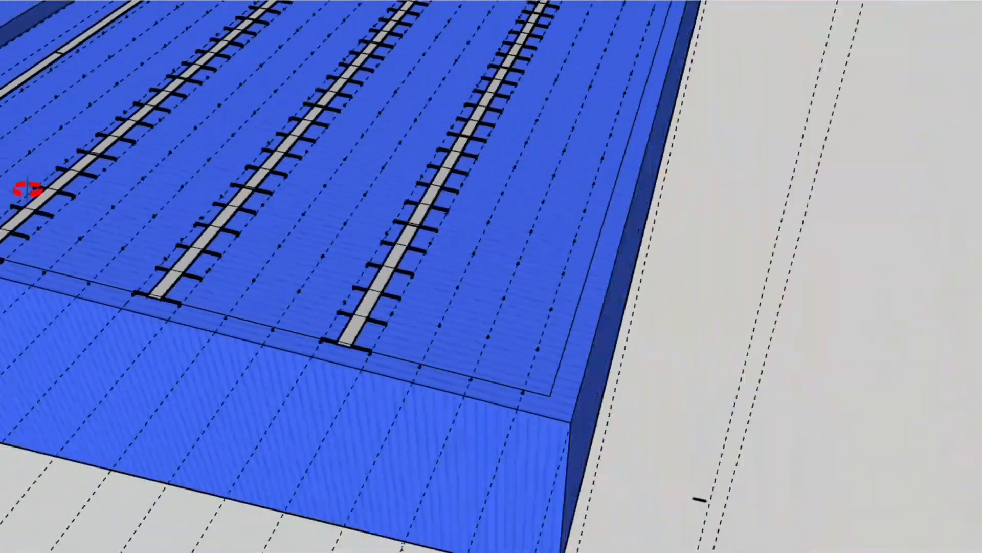
{"action": "scroll", "coordinate": [351, 298], "scroll_direction": "up", "scroll_amount": 10}
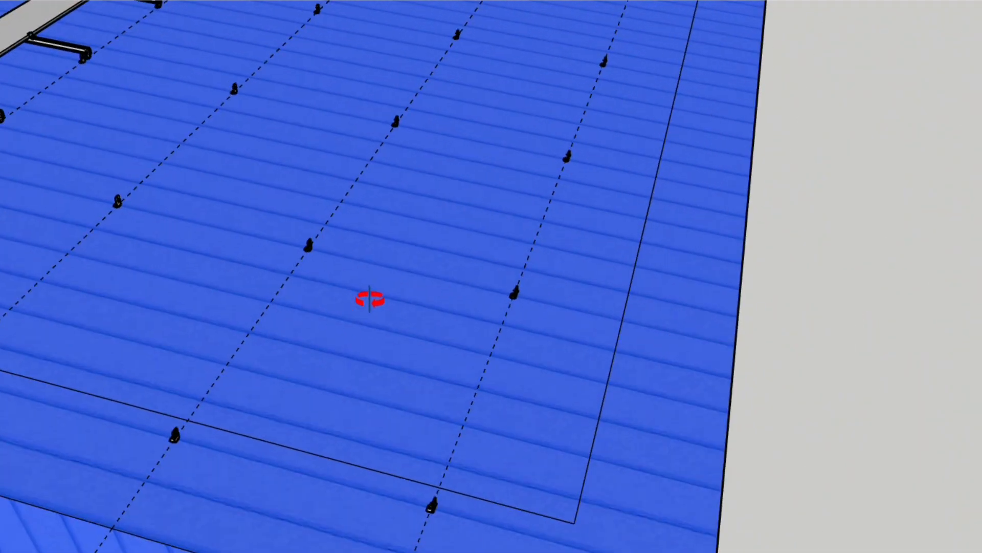
{"action": "middle_click_drag", "start_coordinate": [370, 301], "coordinate": [204, 420]}
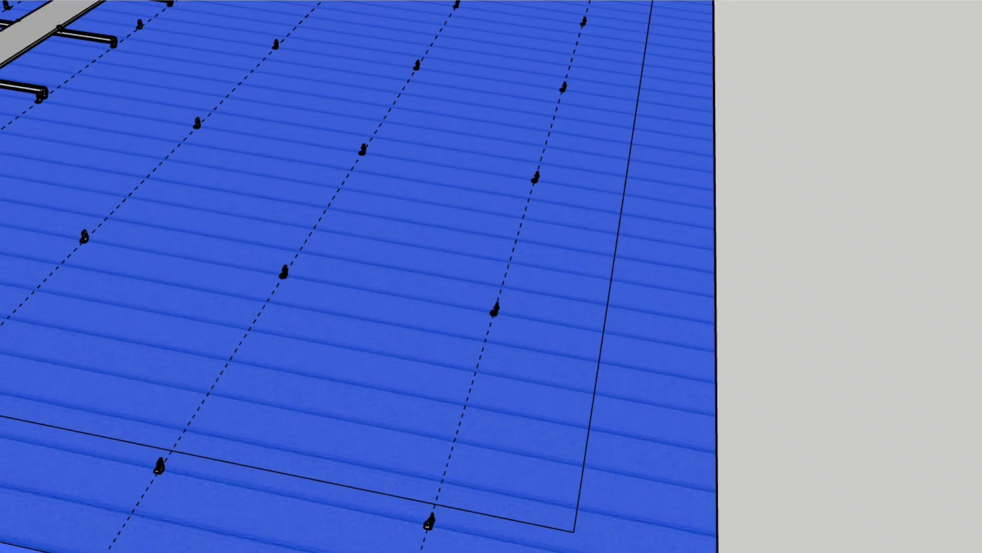
{"action": "mouse_move", "coordinate": [412, 234]}
{"action": "middle_mouse_down"}
{"action": "mouse_move", "coordinate": [445, 448]}
{"action": "mouse_move", "coordinate": [415, 391]}
{"action": "mouse_move", "coordinate": [476, 443]}
{"action": "mouse_move", "coordinate": [412, 313]}
{"action": "mouse_move", "coordinate": [474, 381]}
{"action": "middle_mouse_up"}
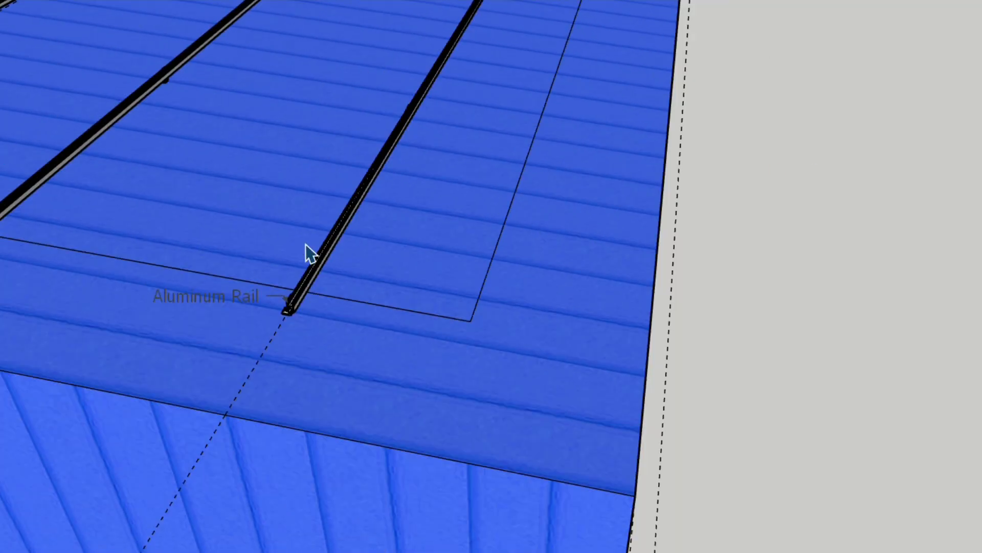
Step: Inspect the end of the aluminum rail nearest the roof corner, including its profile and its attachment to the L-shaped foot
{"action": "scroll", "coordinate": [303, 252], "scroll_direction": "up", "scroll_amount": 3}
{"action": "scroll", "coordinate": [647, 335], "scroll_direction": "down", "scroll_amount": 2}
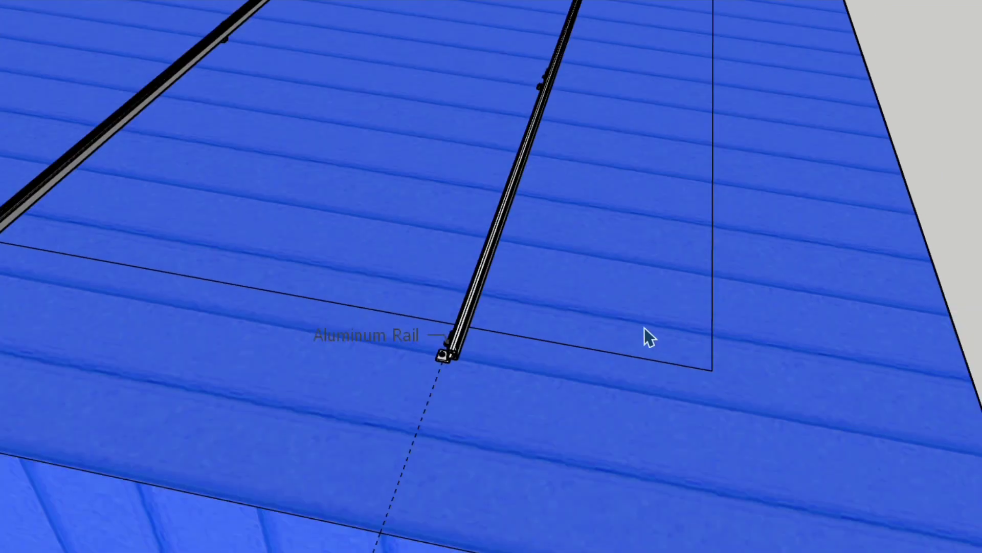
{"action": "scroll", "coordinate": [648, 335], "scroll_direction": "up", "scroll_amount": 2}
{"action": "scroll", "coordinate": [353, 358], "scroll_direction": "up", "scroll_amount": 2}
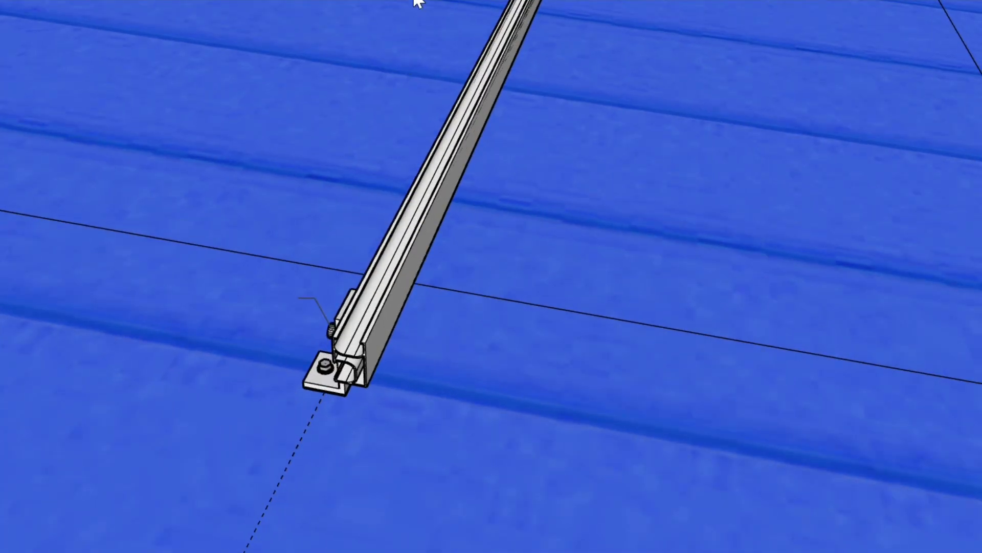
{"action": "scroll", "coordinate": [420, 318], "scroll_direction": "down", "scroll_amount": 5}
{"action": "mouse_move", "coordinate": [317, 335]}
{"action": "middle_mouse_down"}
{"action": "mouse_move", "coordinate": [164, 303]}
{"action": "mouse_move", "coordinate": [616, 278]}
{"action": "mouse_move", "coordinate": [539, 307]}
{"action": "middle_mouse_up"}
{"action": "scroll", "coordinate": [471, 335], "scroll_direction": "up", "scroll_amount": 4}
{"action": "middle_click_drag", "start_coordinate": [409, 419], "coordinate": [481, 246], "text": "shift"}
{"action": "scroll", "coordinate": [480, 435], "scroll_direction": "up", "scroll_amount": 1}
{"action": "scroll", "coordinate": [471, 389], "scroll_direction": "up", "scroll_amount": 5}
{"action": "mouse_move", "coordinate": [445, 377]}
{"action": "middle_mouse_down"}
{"action": "mouse_move", "coordinate": [245, 386]}
{"action": "mouse_move", "coordinate": [176, 299]}
{"action": "mouse_move", "coordinate": [57, 358]}
{"action": "middle_mouse_up"}
{"action": "scroll", "coordinate": [432, 329], "scroll_direction": "down", "scroll_amount": 8}
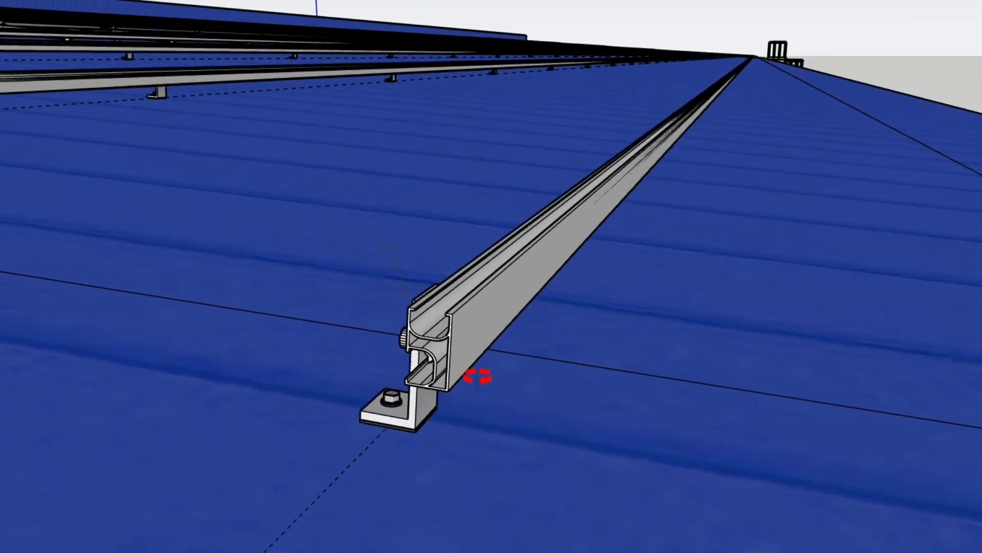
Step: Examine the ends of the aluminum rails along the roof edge and the rail layout toward the walkways
{"action": "scroll", "coordinate": [407, 388], "scroll_direction": "down", "scroll_amount": 6}
{"action": "scroll", "coordinate": [154, 322], "scroll_direction": "down", "scroll_amount": 1}
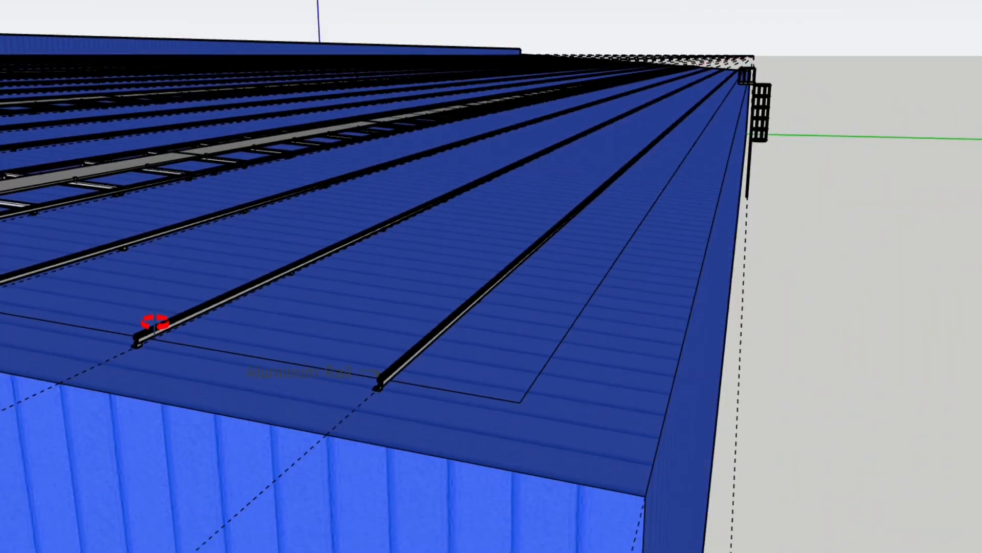
{"action": "scroll", "coordinate": [136, 323], "scroll_direction": "up", "scroll_amount": 1}
{"action": "scroll", "coordinate": [139, 333], "scroll_direction": "up", "scroll_amount": 6}
{"action": "scroll", "coordinate": [507, 411], "scroll_direction": "down", "scroll_amount": 5}
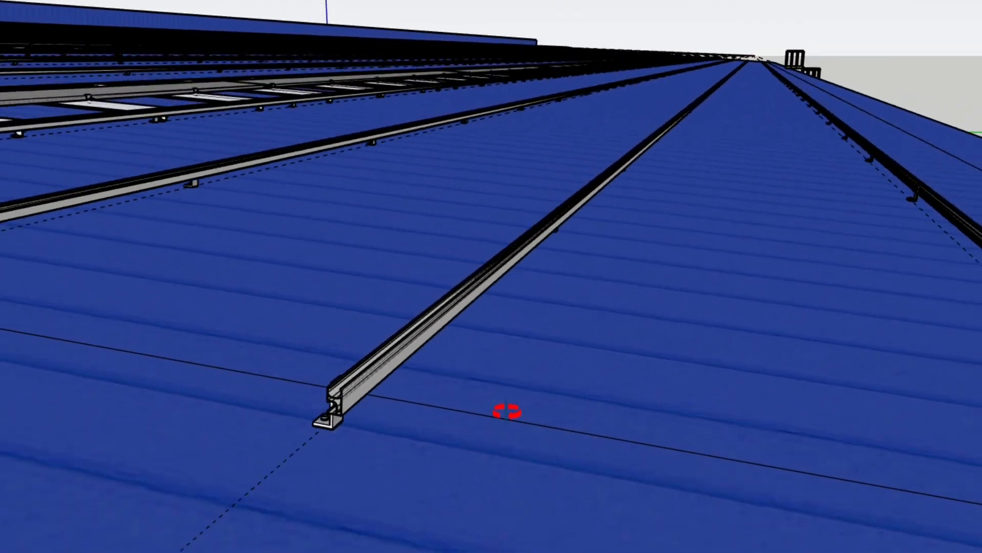
{"action": "scroll", "coordinate": [522, 403], "scroll_direction": "down", "scroll_amount": 7}
Step: Inspect the Rail Joiner Kit up close where two aluminum rails meet beside the walkway support
{"action": "mouse_move", "coordinate": [512, 404]}
{"action": "middle_mouse_down"}
{"action": "mouse_move", "coordinate": [500, 445]}
{"action": "mouse_move", "coordinate": [568, 442]}
{"action": "middle_mouse_up"}
{"action": "scroll", "coordinate": [278, 256], "scroll_direction": "up", "scroll_amount": 10}
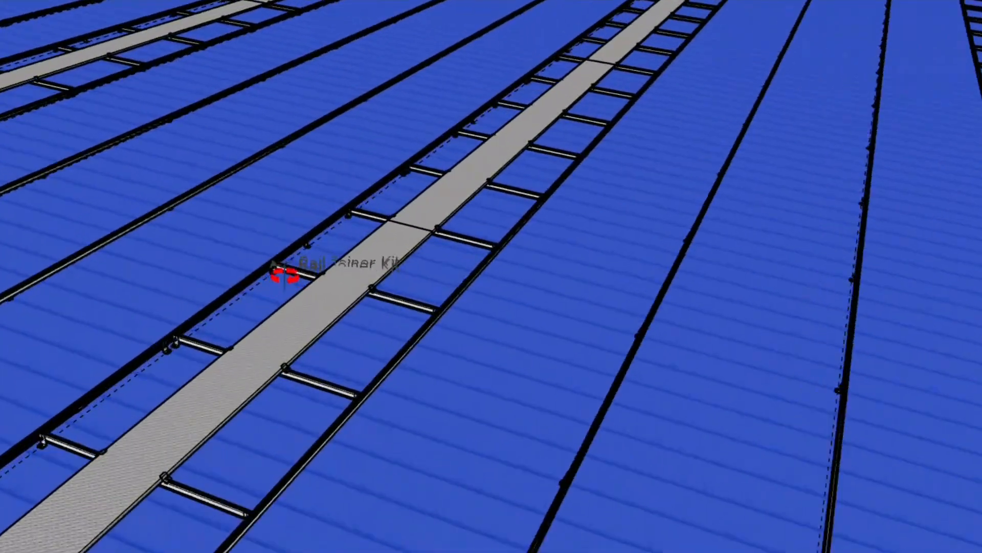
{"action": "scroll", "coordinate": [285, 276], "scroll_direction": "up", "scroll_amount": 12}
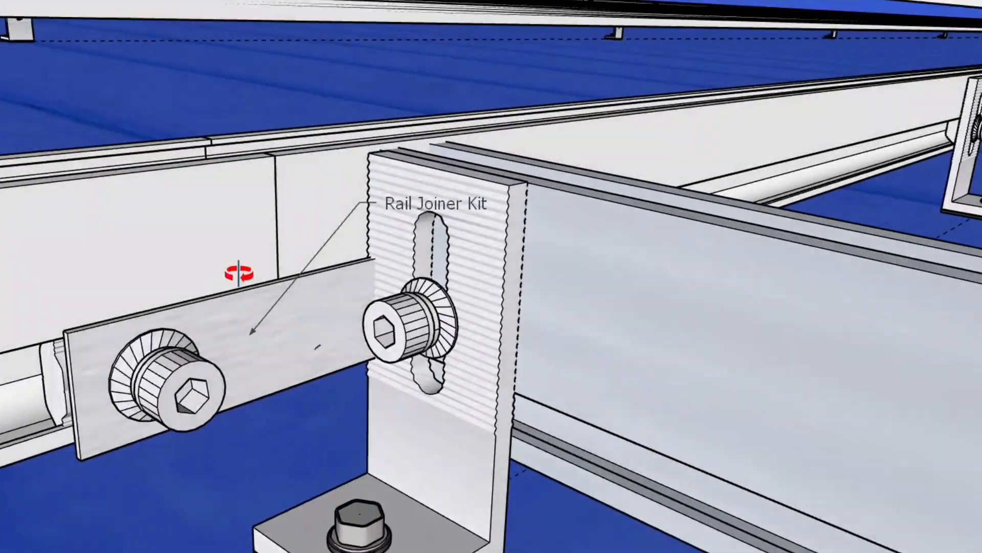
{"action": "scroll", "coordinate": [296, 231], "scroll_direction": "down", "scroll_amount": 4}
{"action": "mouse_move", "coordinate": [300, 228]}
{"action": "middle_mouse_down"}
{"action": "mouse_move", "coordinate": [222, 276]}
{"action": "mouse_move", "coordinate": [229, 293]}
{"action": "mouse_move", "coordinate": [168, 342]}
{"action": "middle_mouse_up"}
{"action": "scroll", "coordinate": [241, 268], "scroll_direction": "up", "scroll_amount": 5}
Step: Select the rail joiner plate with its bolts and examine how it bridges the rail joint next to the L-shaped foot
{"action": "left_click", "coordinate": [146, 381]}
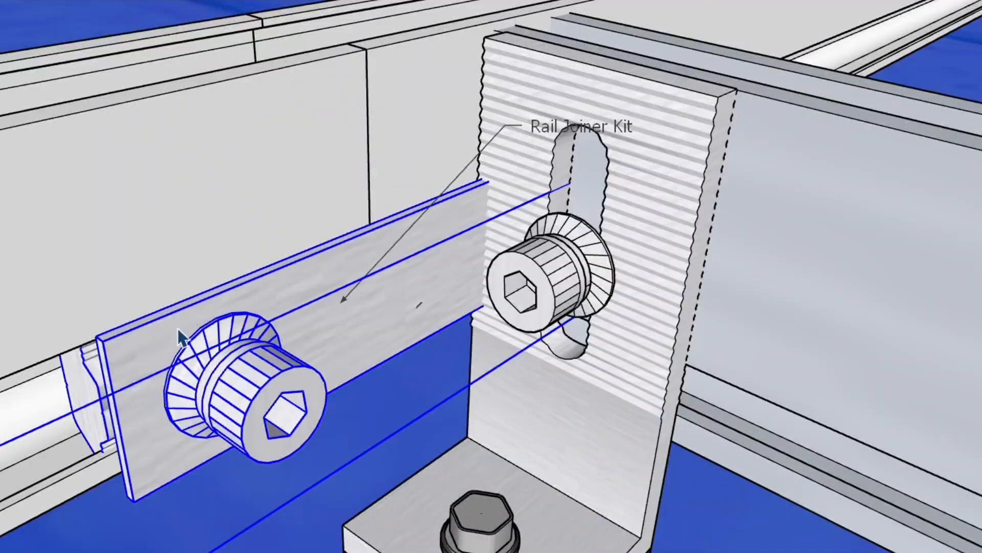
{"action": "scroll", "coordinate": [212, 300], "scroll_direction": "down", "scroll_amount": 4}
{"action": "scroll", "coordinate": [214, 307], "scroll_direction": "down", "scroll_amount": 3}
{"action": "scroll", "coordinate": [237, 219], "scroll_direction": "up", "scroll_amount": 6}
{"action": "scroll", "coordinate": [186, 307], "scroll_direction": "down", "scroll_amount": 3}
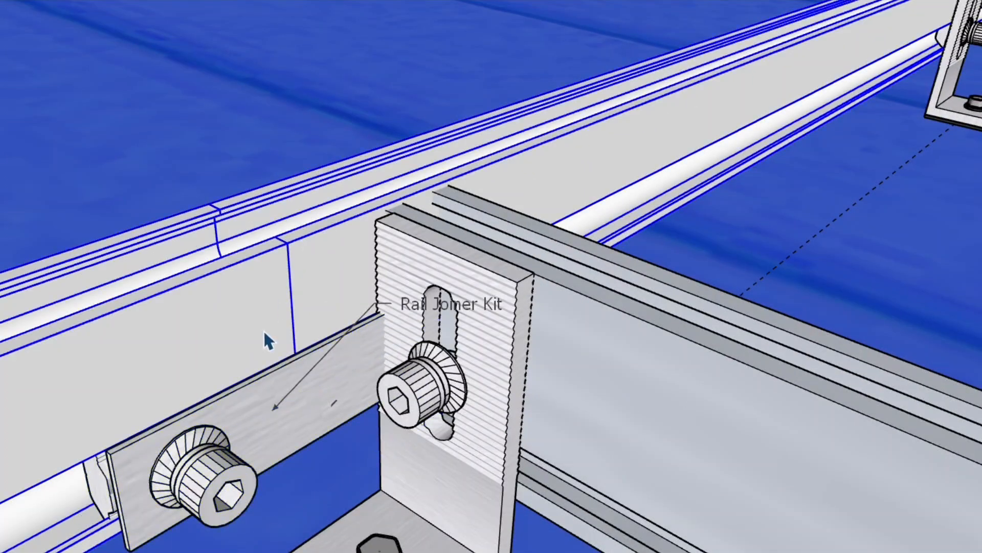
{"action": "scroll", "coordinate": [250, 358], "scroll_direction": "down", "scroll_amount": 2}
{"action": "left_click", "coordinate": [240, 385]}
{"action": "scroll", "coordinate": [322, 231], "scroll_direction": "down", "scroll_amount": 3}
{"action": "scroll", "coordinate": [268, 358], "scroll_direction": "up", "scroll_amount": 7}
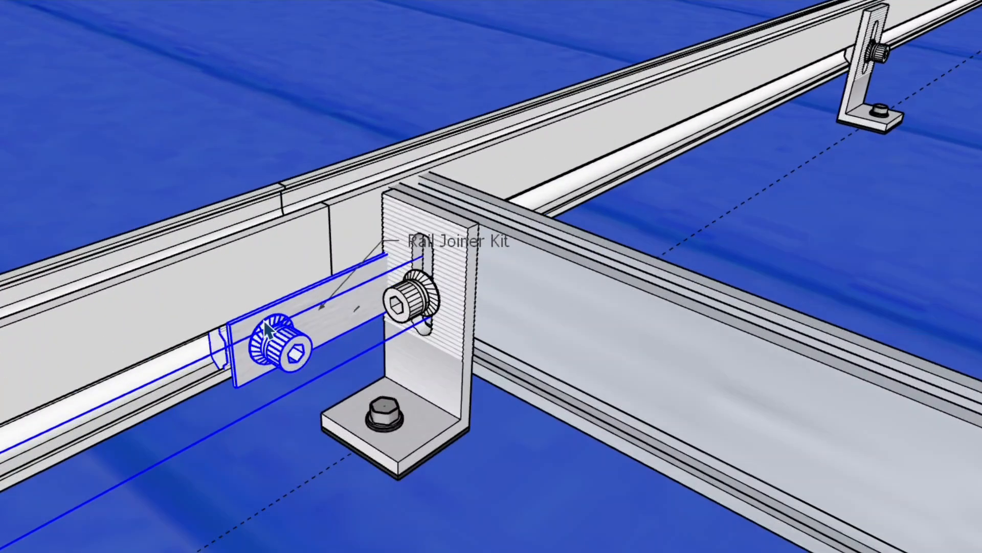
{"action": "scroll", "coordinate": [287, 353], "scroll_direction": "down", "scroll_amount": 2}
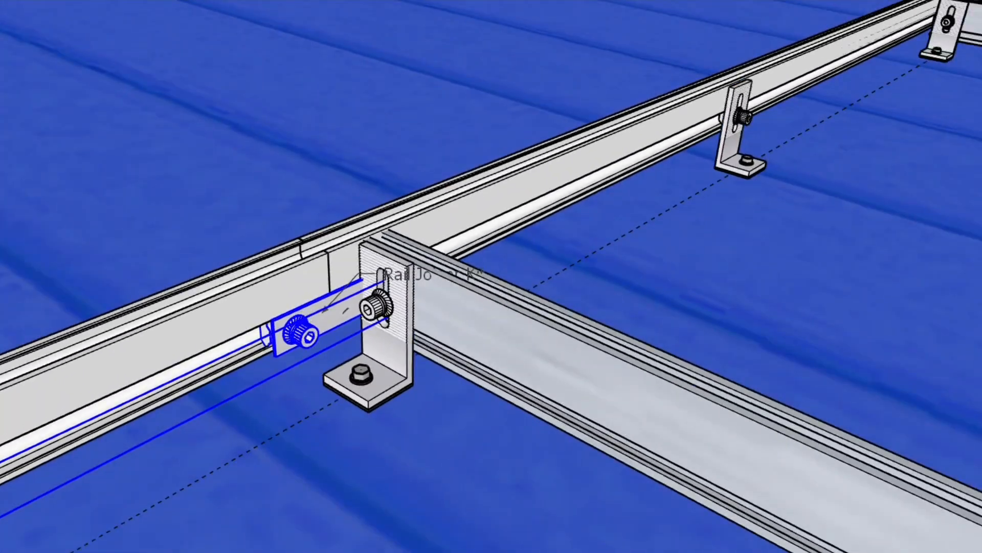
Step: Unhide the solar panels over the aluminum rails, clear the selection, and inspect the panel edge at the roof corner
{"action": "scroll", "coordinate": [311, 335], "scroll_direction": "down", "scroll_amount": 10}
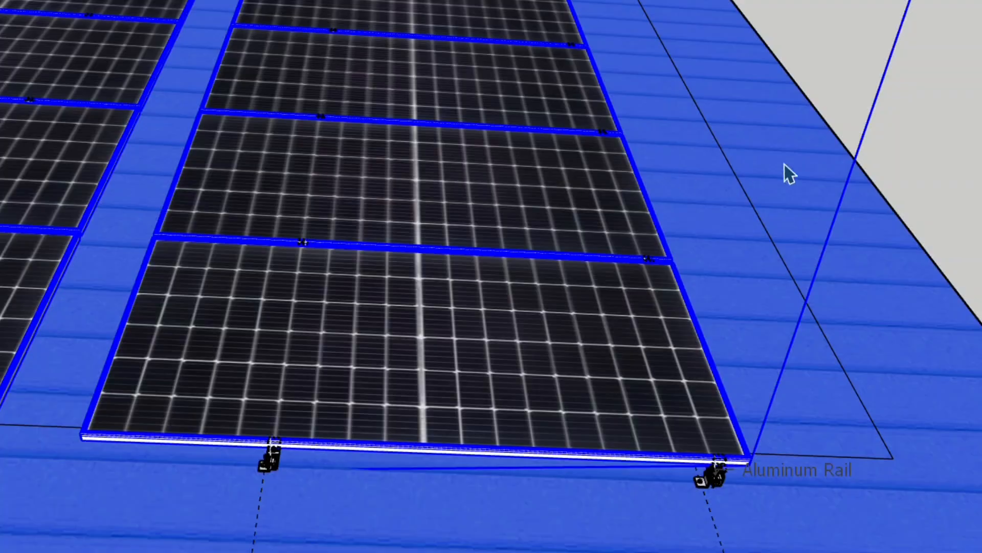
{"action": "left_click", "coordinate": [954, 159]}
{"action": "scroll", "coordinate": [423, 450], "scroll_direction": "up", "scroll_amount": 5}
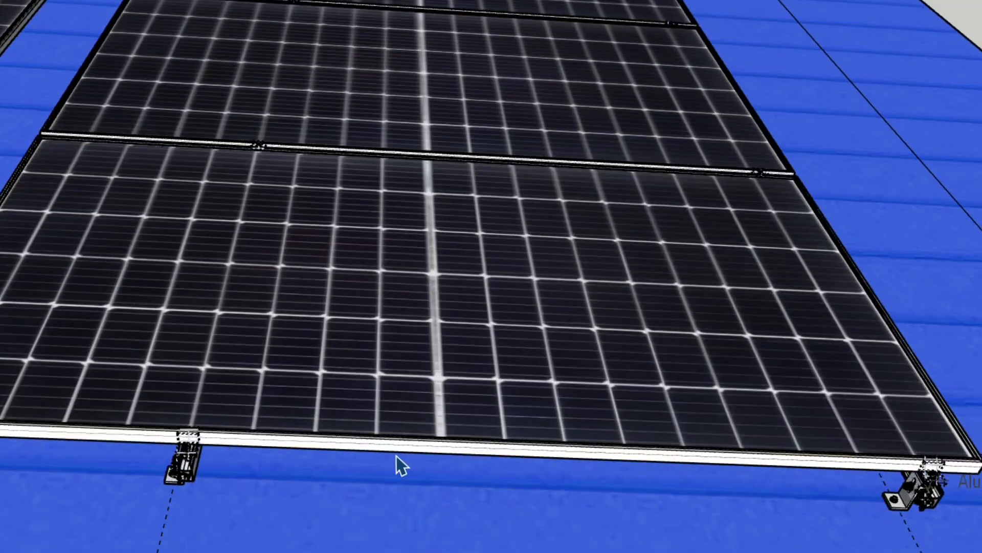